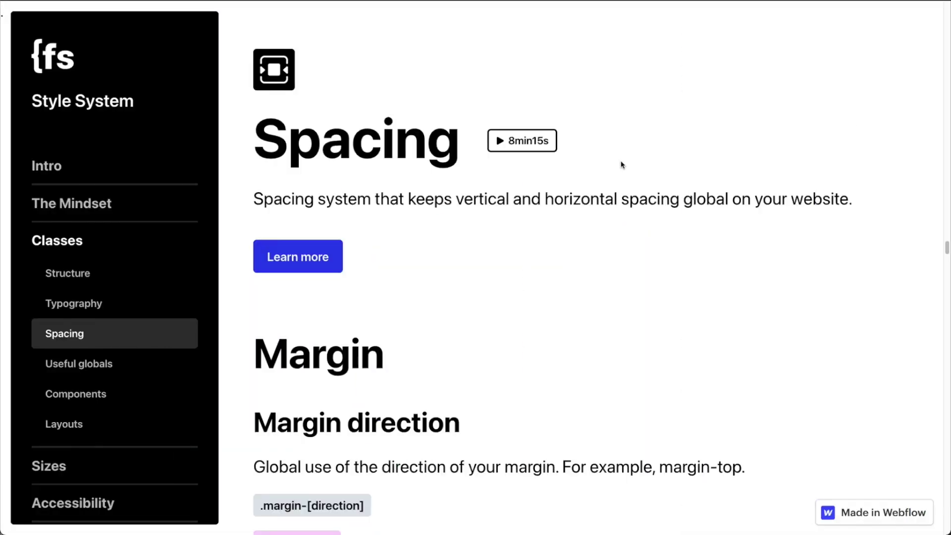
Examine the margin direction classes and the start of the margin size classes in the Spacing documentation
scroll(622, 164, down, 1)
scroll(622, 163, down, 3)
scroll(621, 165, down, 2)
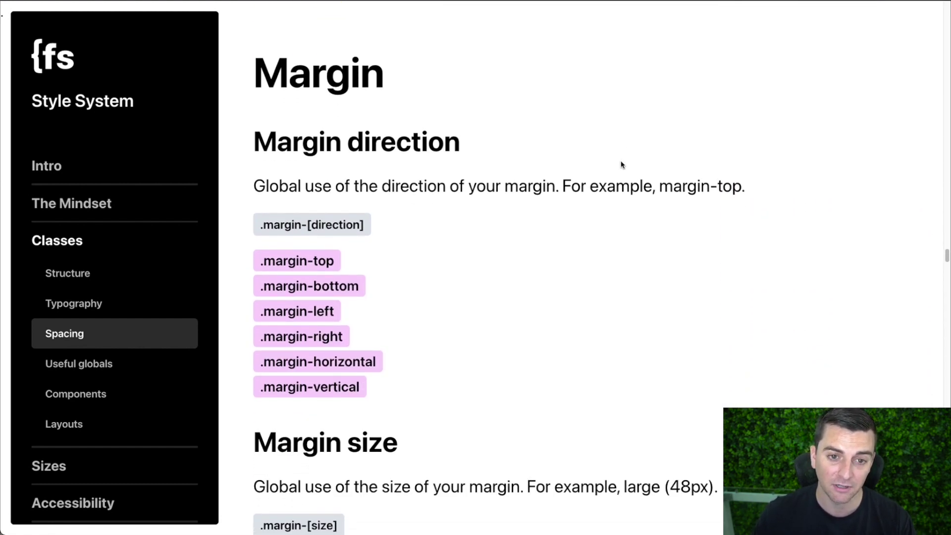
scroll(622, 165, down, 7)
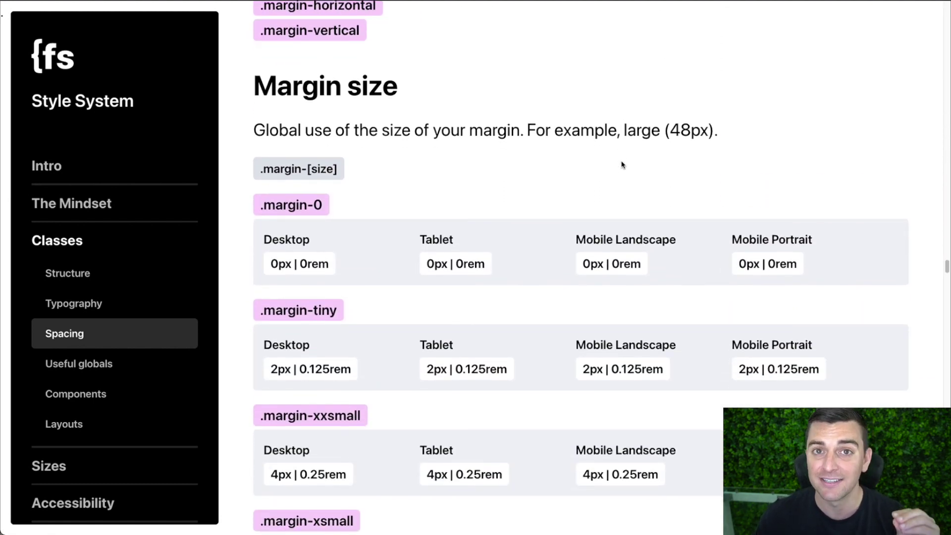
scroll(622, 165, up, 6)
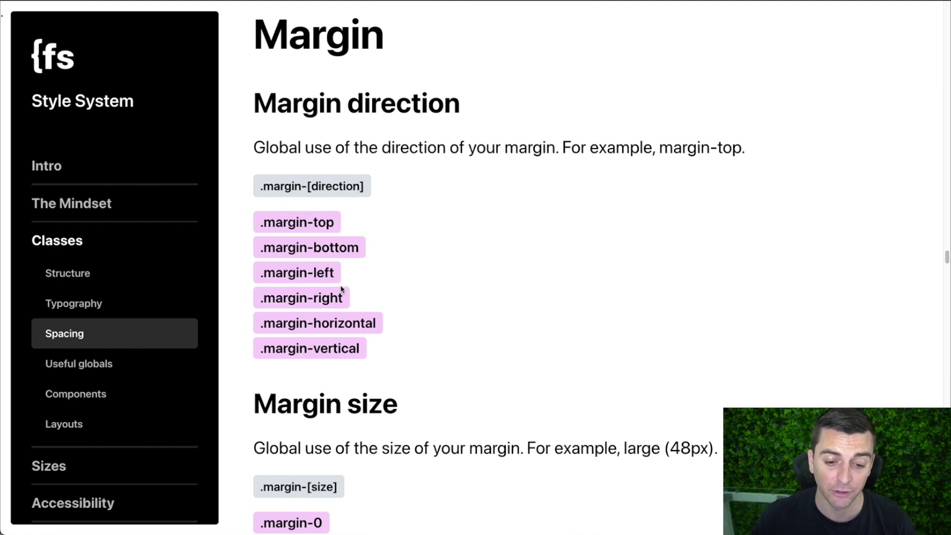
scroll(475, 347, down, 2)
scroll(476, 346, down, 3)
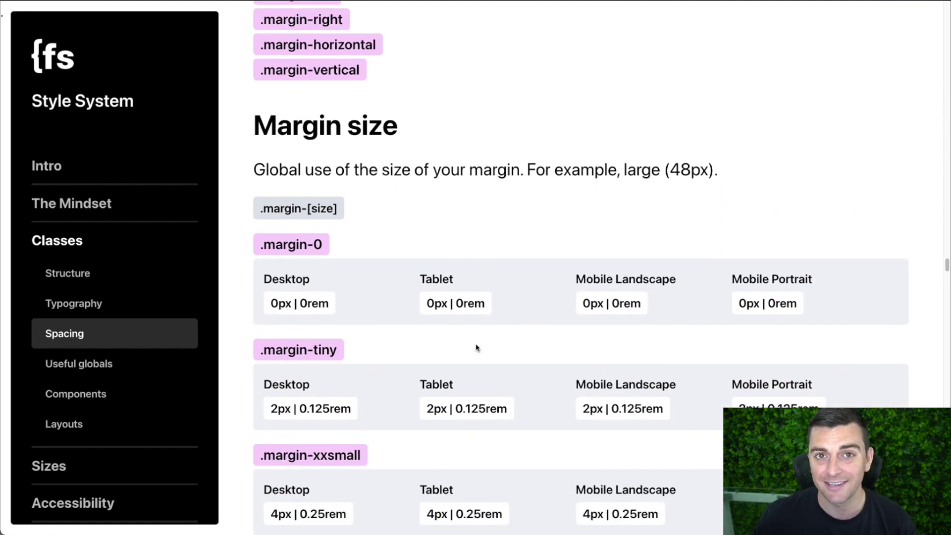
scroll(477, 346, down, 2)
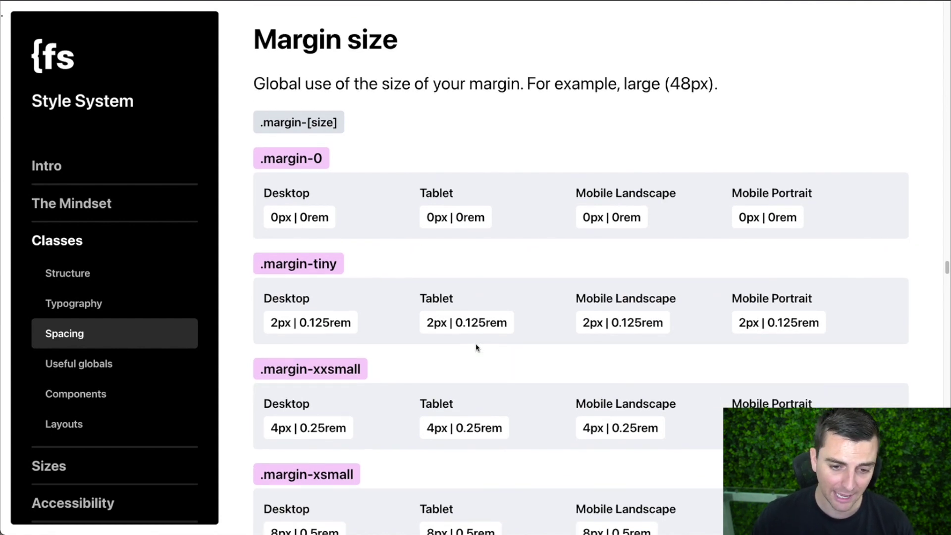
Compare the margin size classes and their desktop, tablet and mobile values, and review the margin direction list again
scroll(475, 346, down, 6)
scroll(475, 347, down, 10)
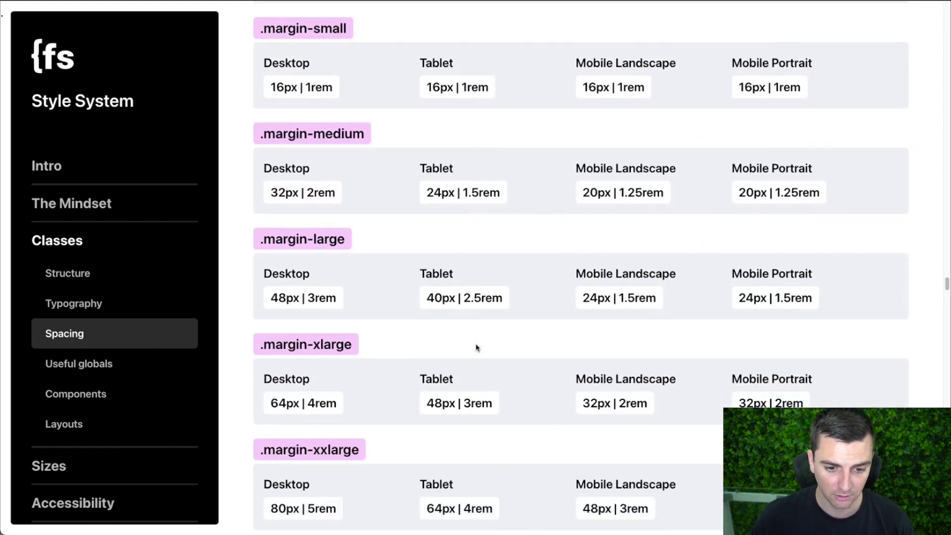
scroll(476, 346, up, 20)
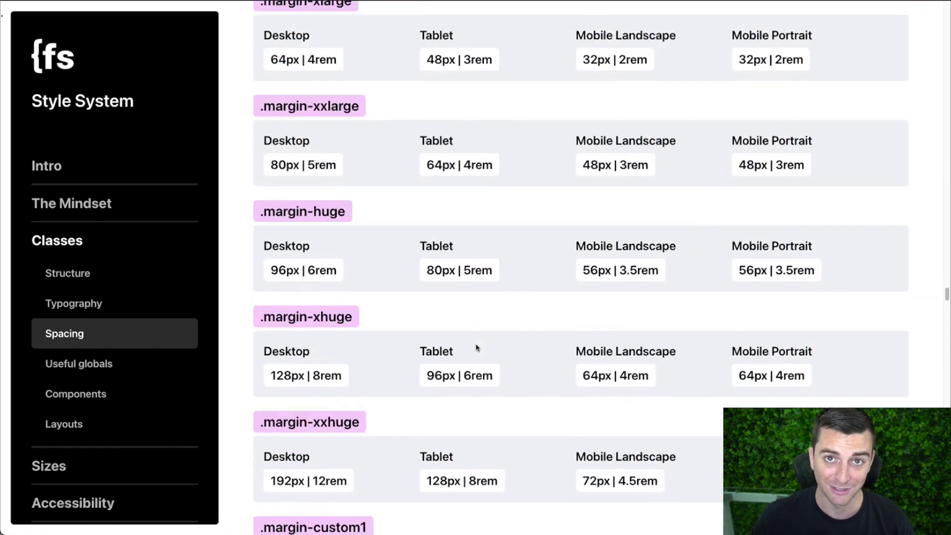
scroll(476, 348, up, 1)
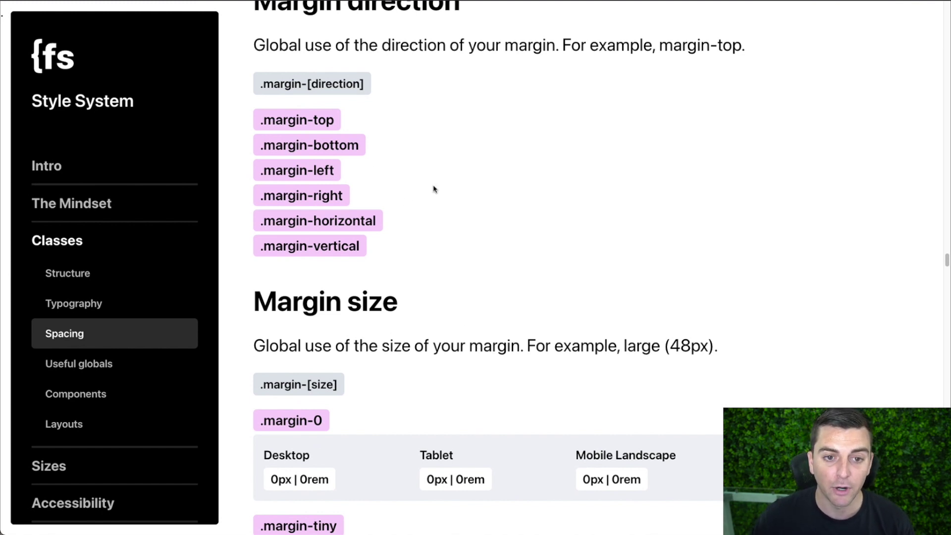
scroll(520, 218, down, 10)
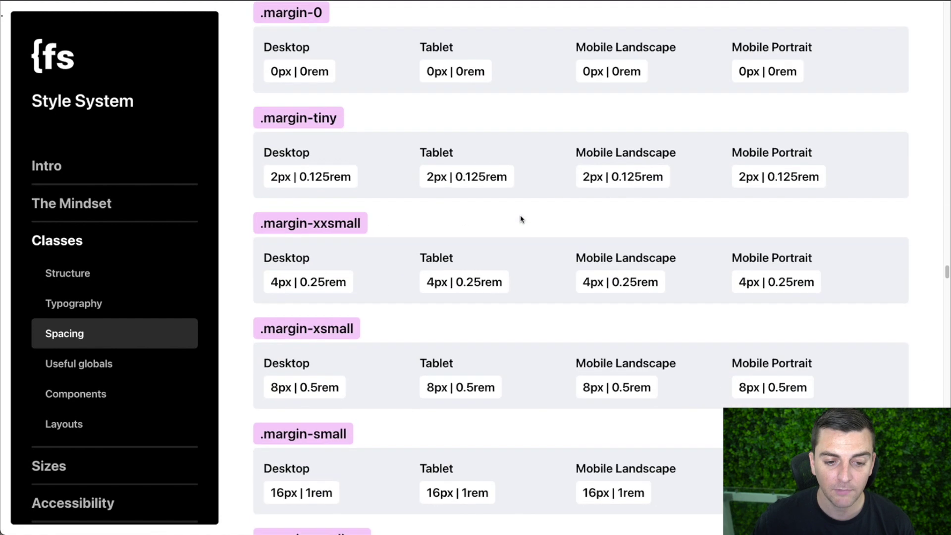
scroll(520, 219, down, 4)
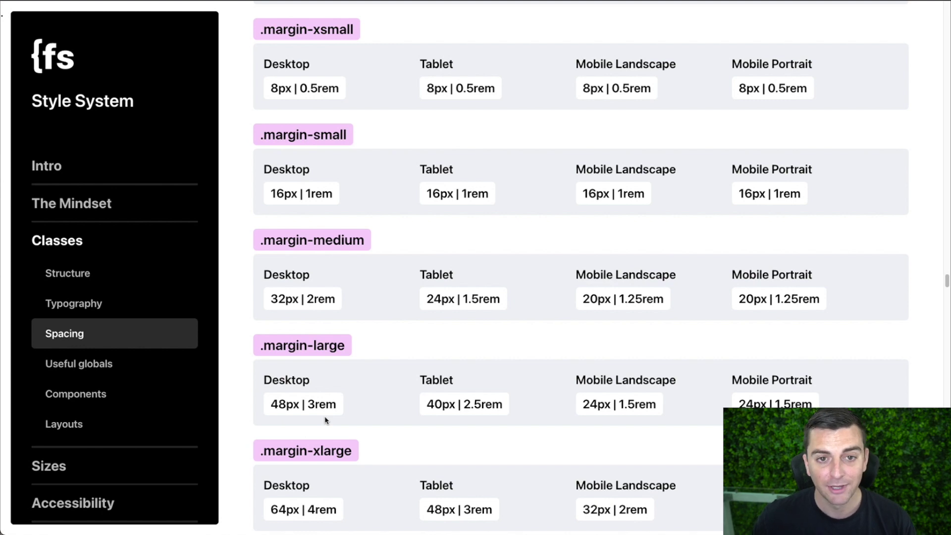
scroll(325, 420, up, 12)
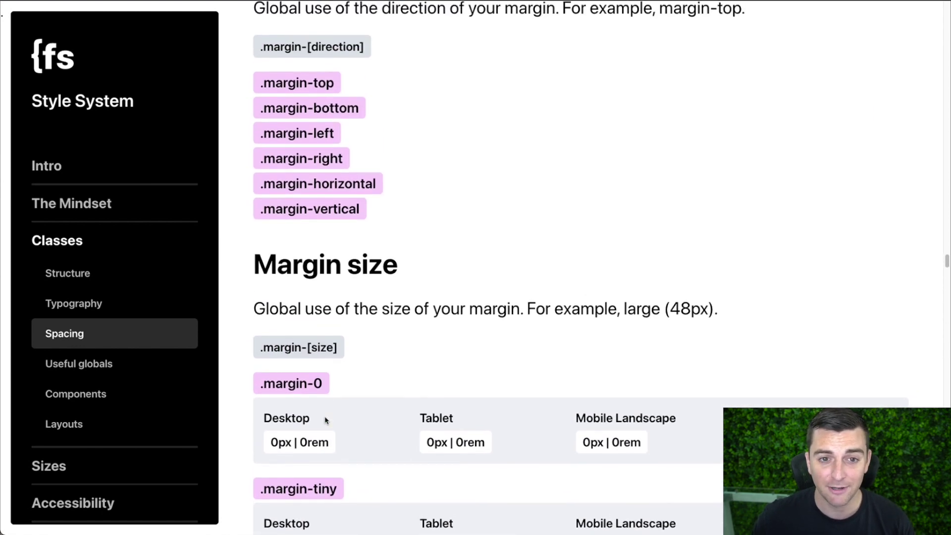
scroll(326, 421, up, 2)
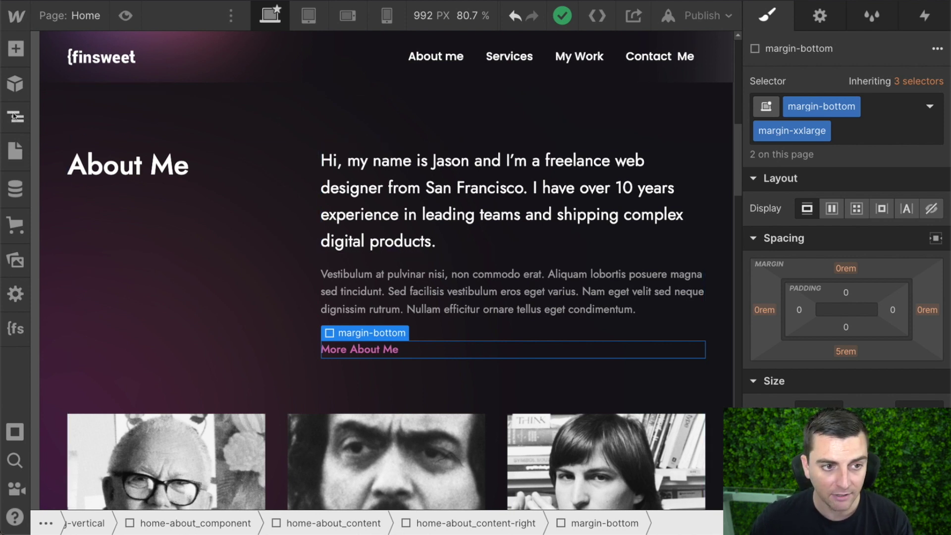
In the Webflow Designer, inspect the margin classes on the wrappers of the intro text, the body paragraph and the More About Me link
click(422, 208)
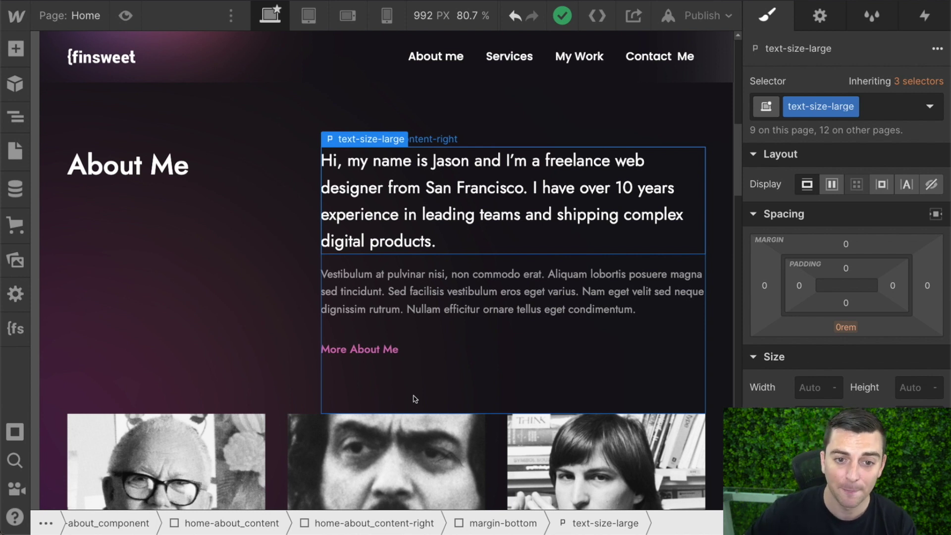
click(357, 139)
click(380, 122)
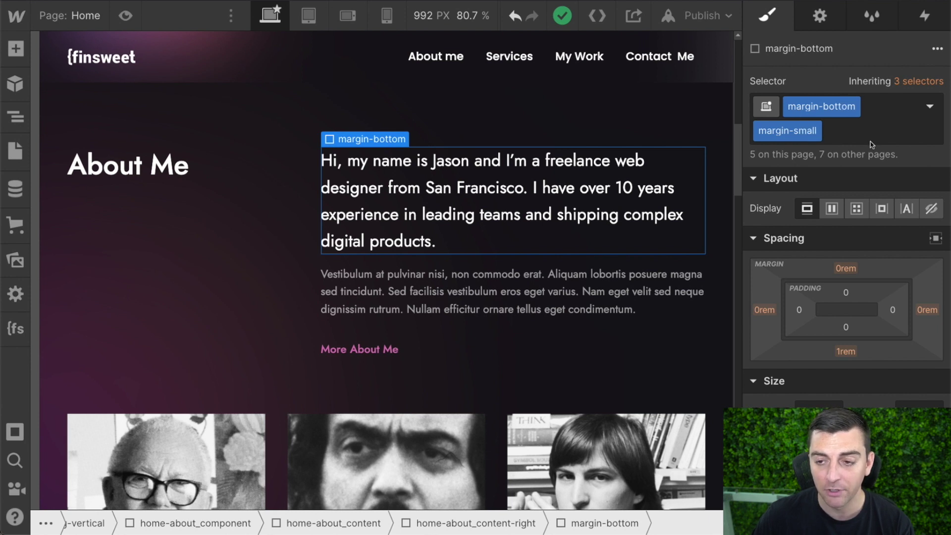
click(349, 286)
key(super+Up)
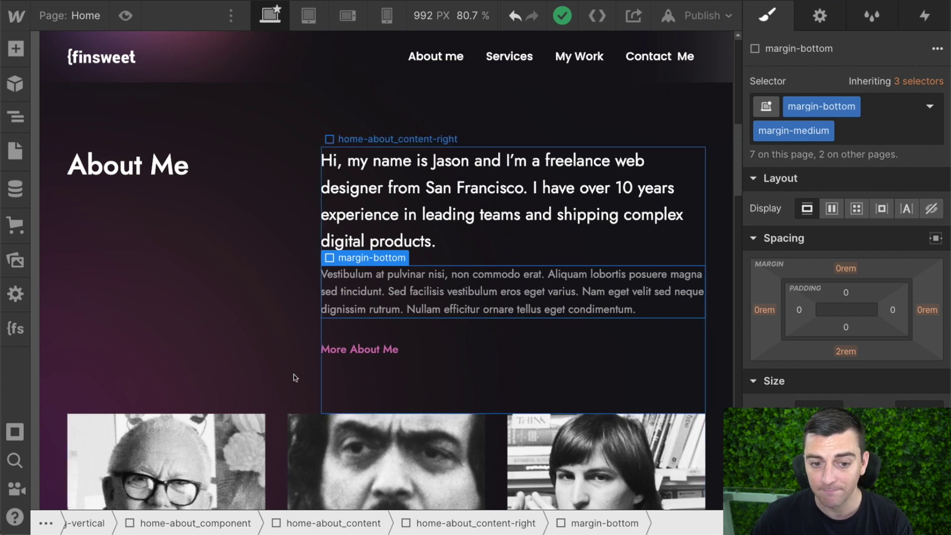
click(384, 353)
key(super+Up)
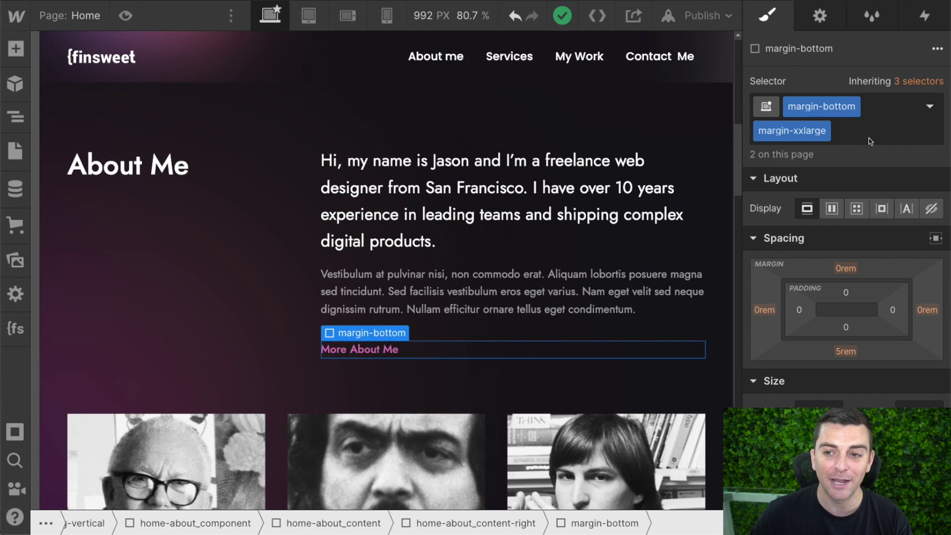
Remove the margin-medium combo class from the margin-bottom wrapper around the About Me body paragraph
click(453, 315)
key(super+Up)
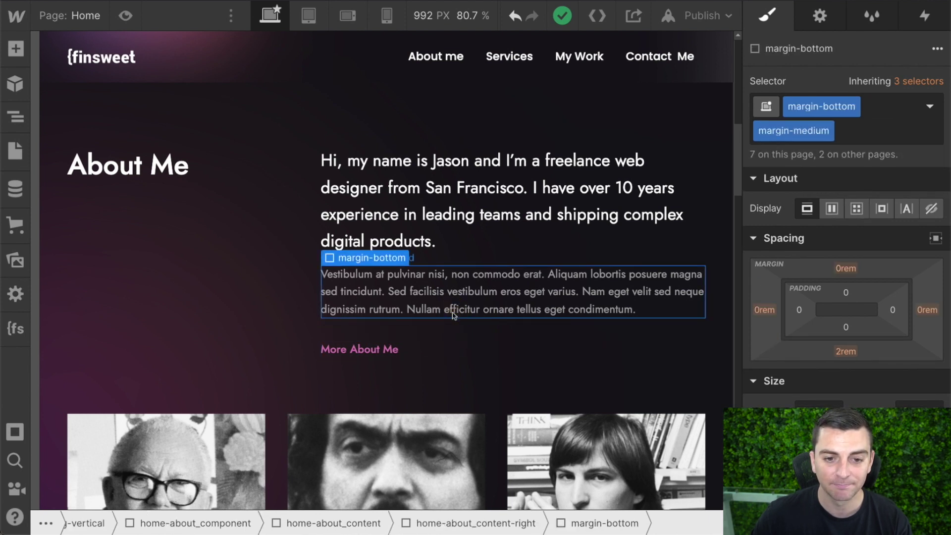
click(876, 130)
key(BackSpace)
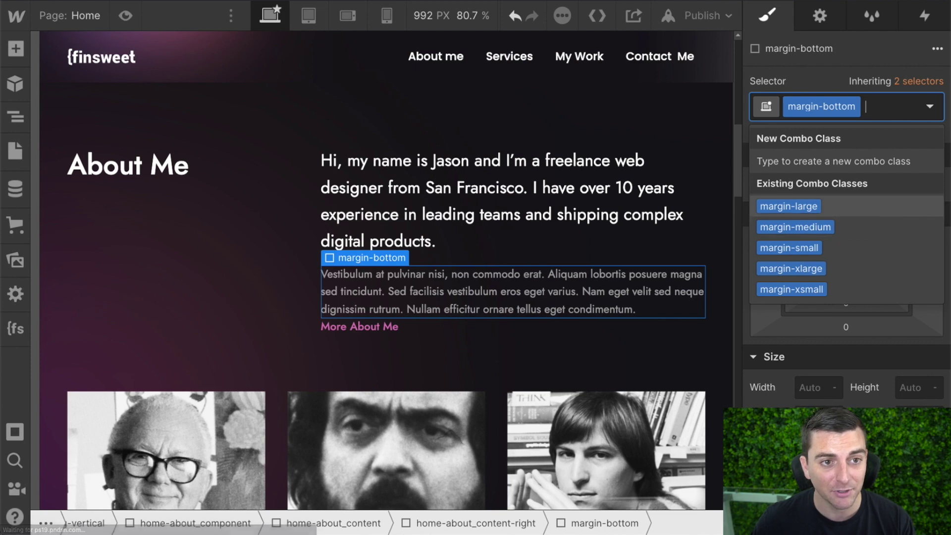
Switch to the Style System documentation and look through the available margin size classes
click(215, 1)
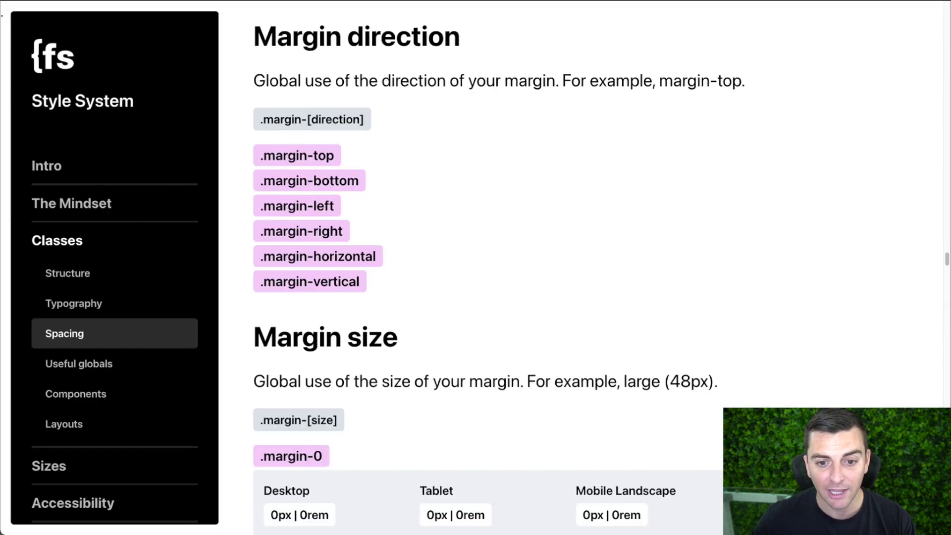
scroll(419, 275, down, 15)
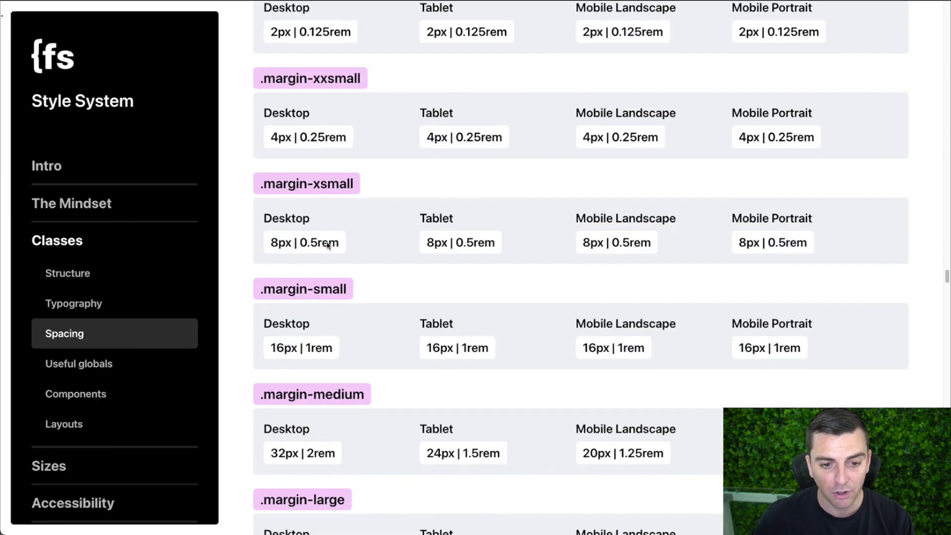
scroll(326, 246, down, 10)
scroll(326, 246, up, 4)
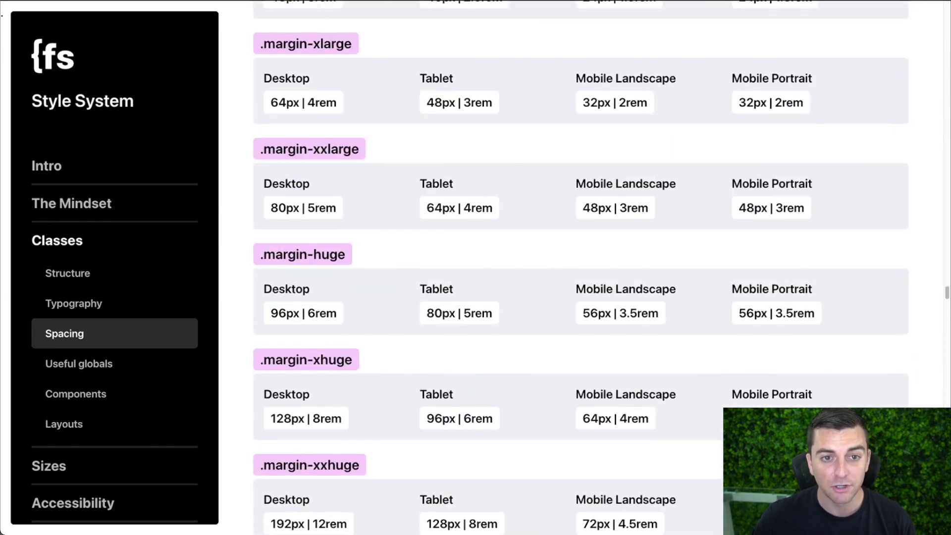
Back in the Webflow Designer, try margin-large and margin-small on the body paragraph's margin-bottom wrapper, then apply margin-medium
key(ctrl+Tab)
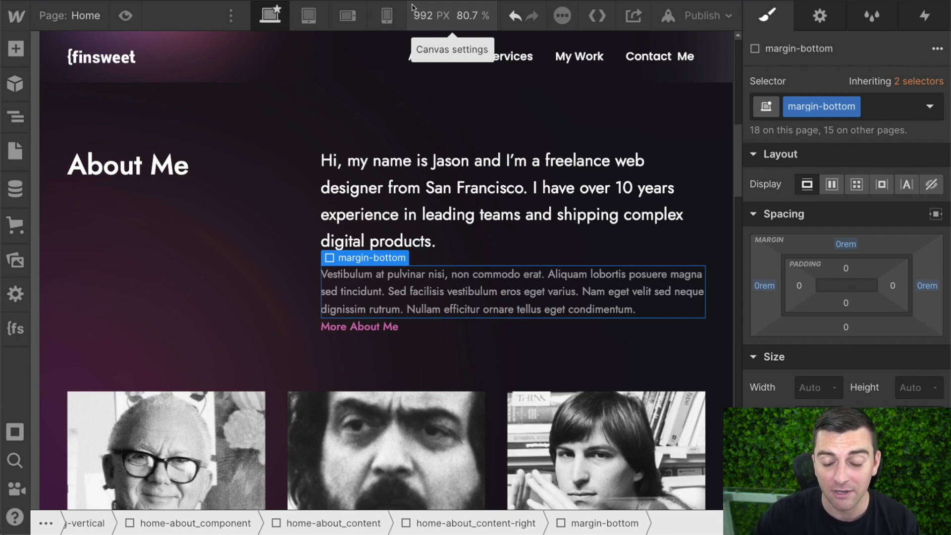
click(879, 117)
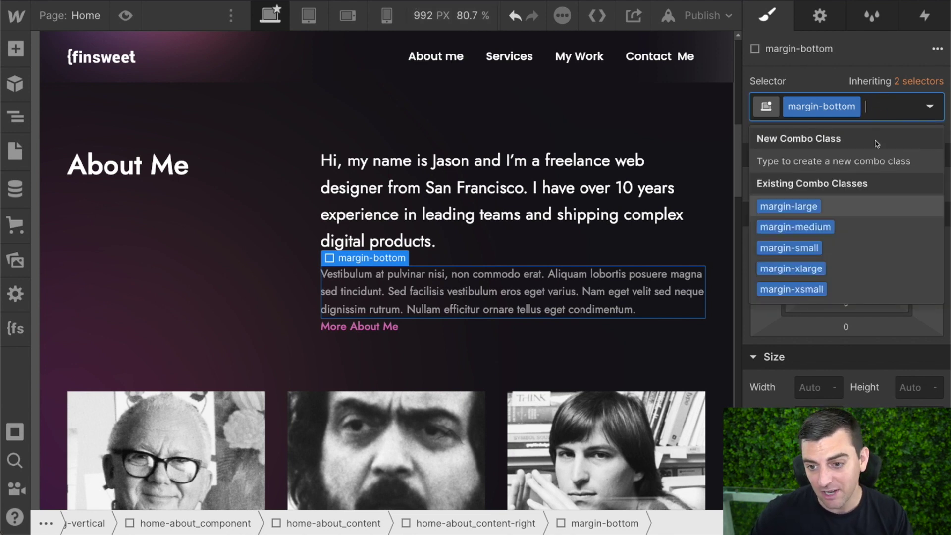
click(830, 208)
click(872, 132)
key(BackSpace)
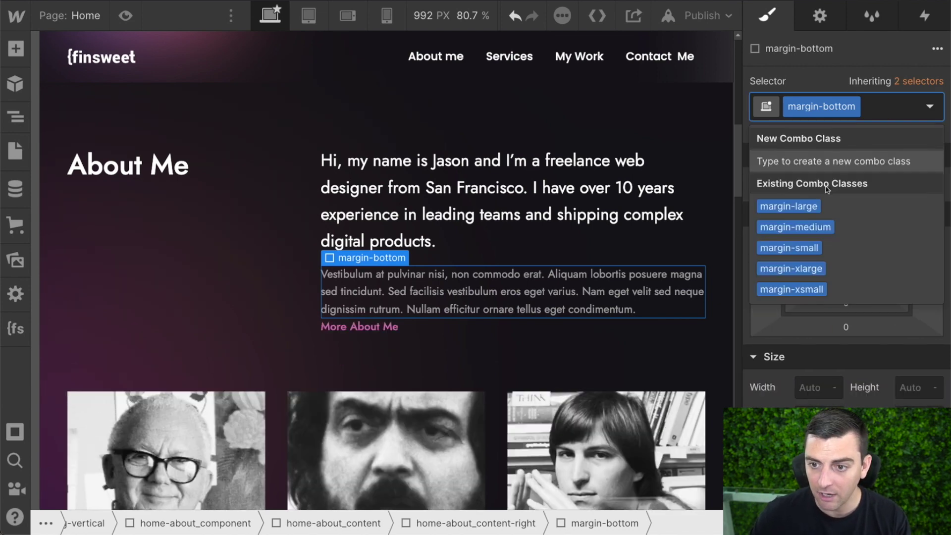
click(808, 247)
click(870, 134)
key(BackSpace)
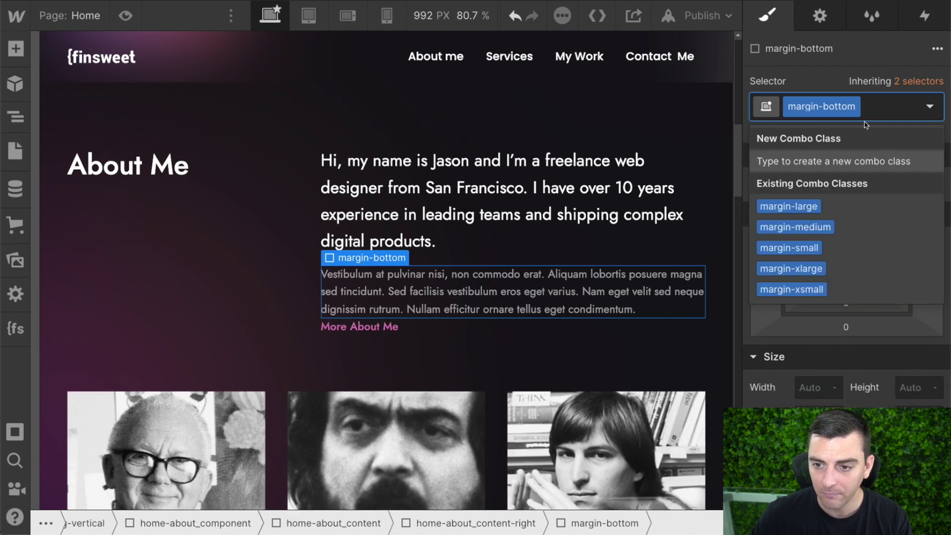
click(806, 225)
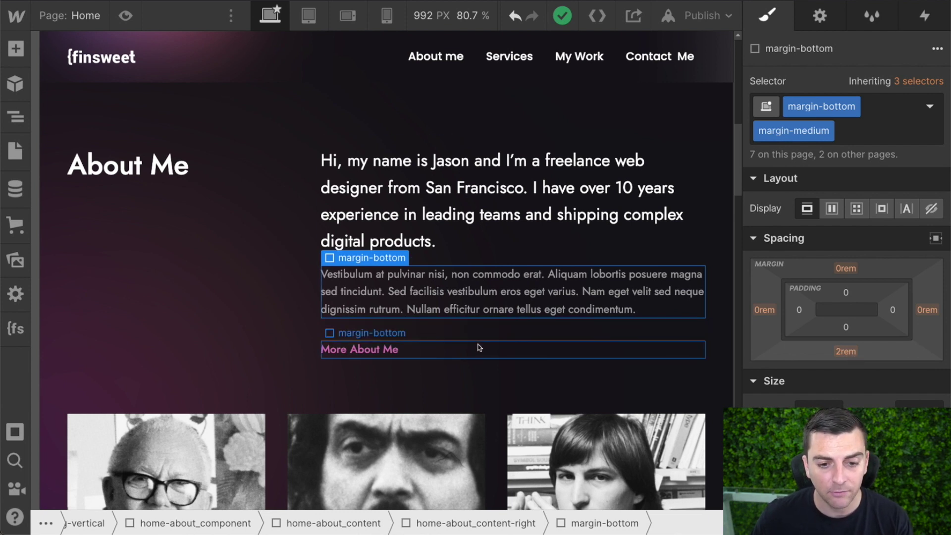
Add a Div Block inside the More About Me link's margin-bottom wrapper and give it the margin-bottom class
click(478, 348)
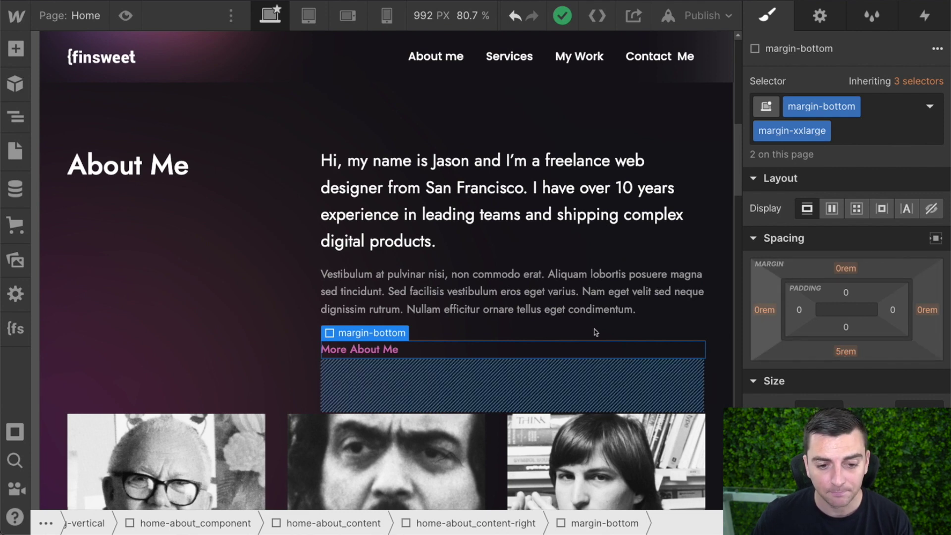
key(a)
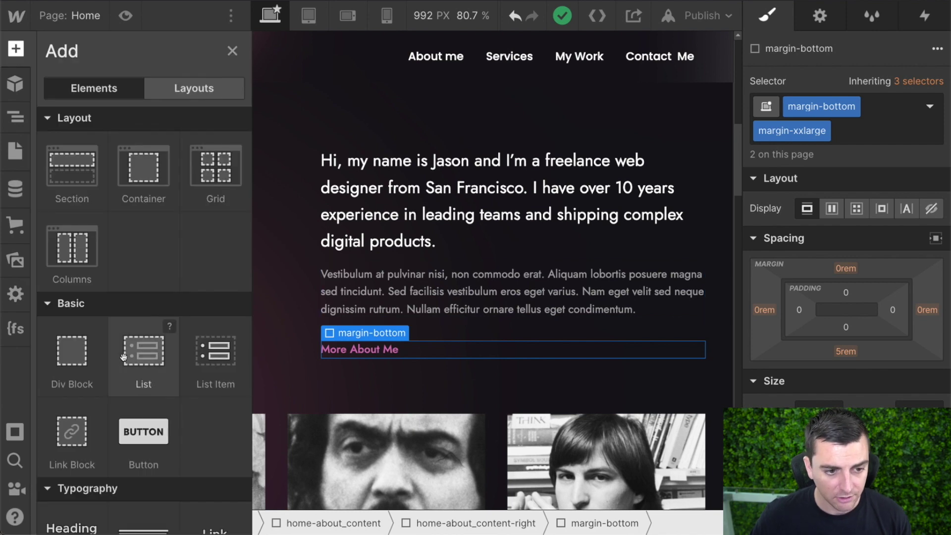
click(80, 345)
click(818, 112)
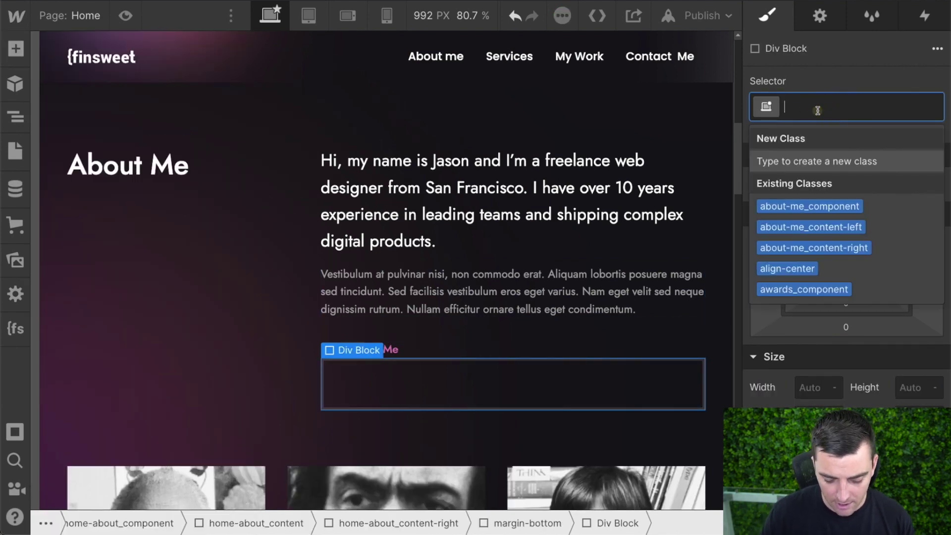
text(margin-bottom)
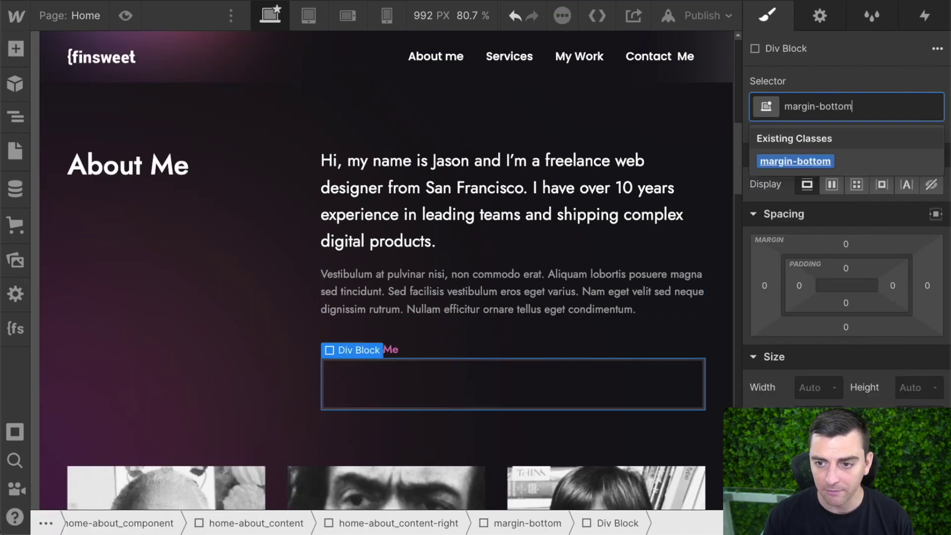
key(Return)
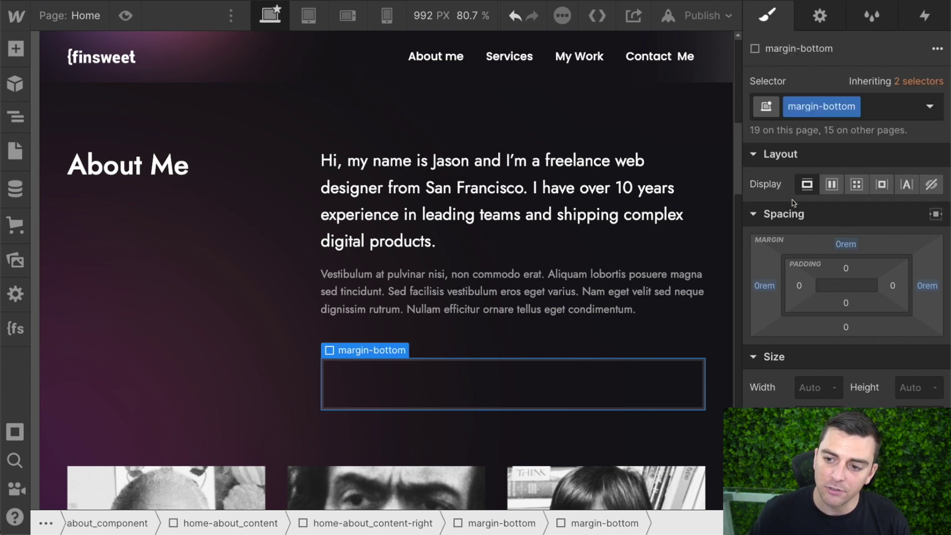
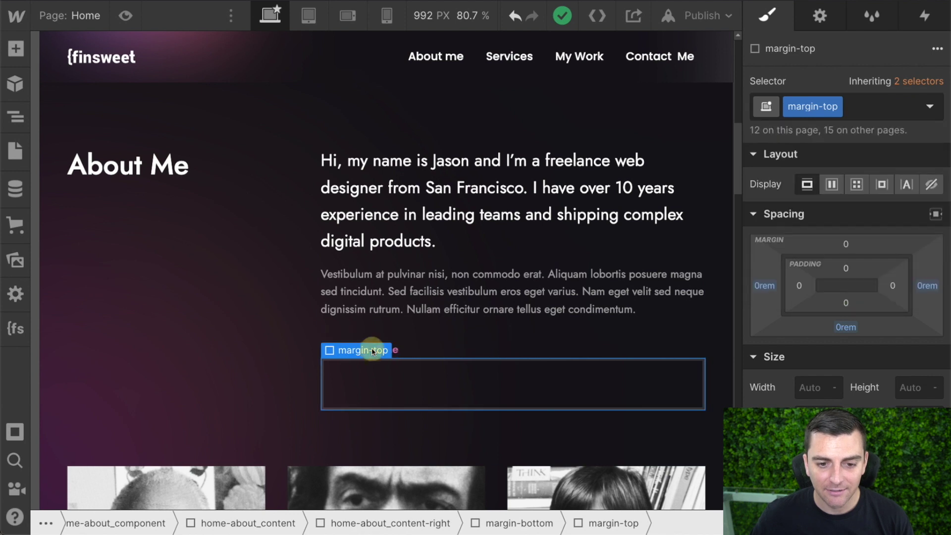
Add a second Div Block inside the More About Me link's margin-bottom wrapper and give it only the margin-large class
click(371, 332)
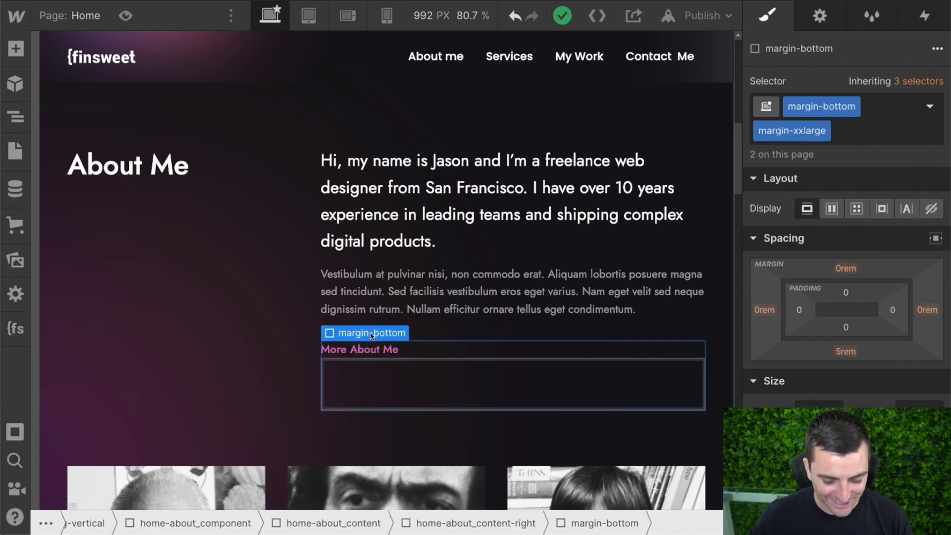
key(a)
click(69, 347)
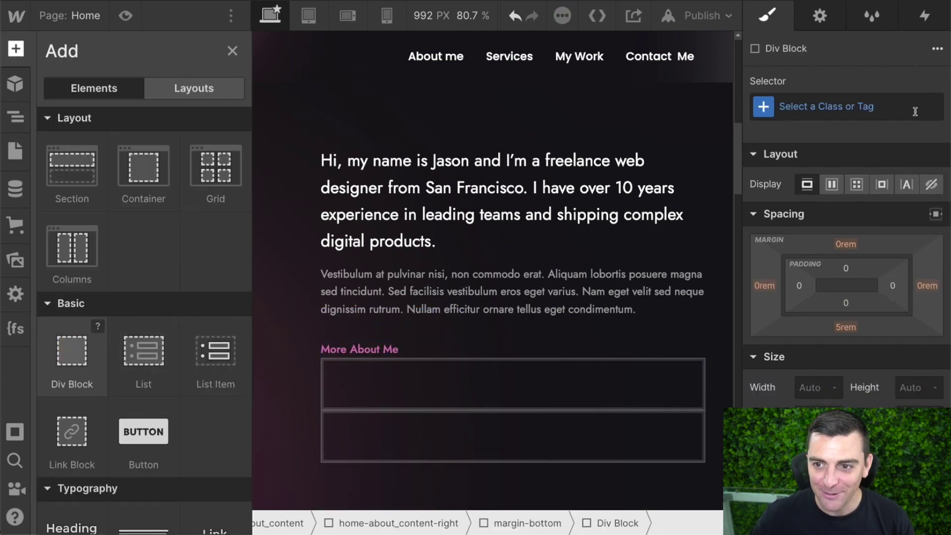
click(872, 114)
text(margion)
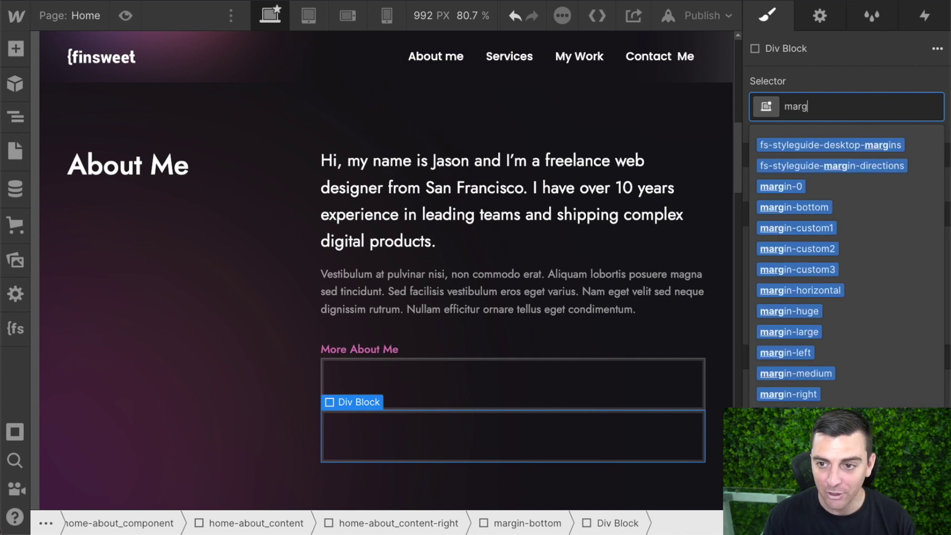
key(BackSpace)
key(BackSpace)
text(n-large)
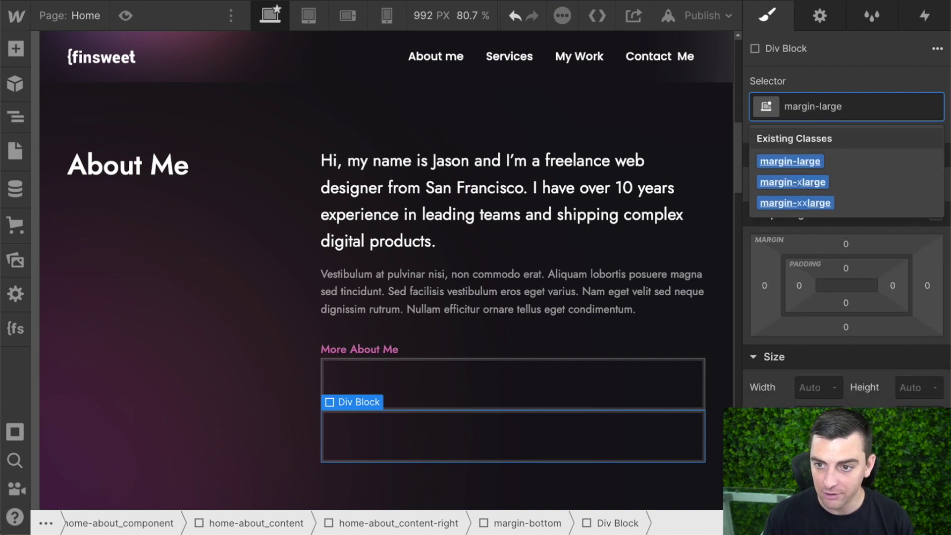
key(Return)
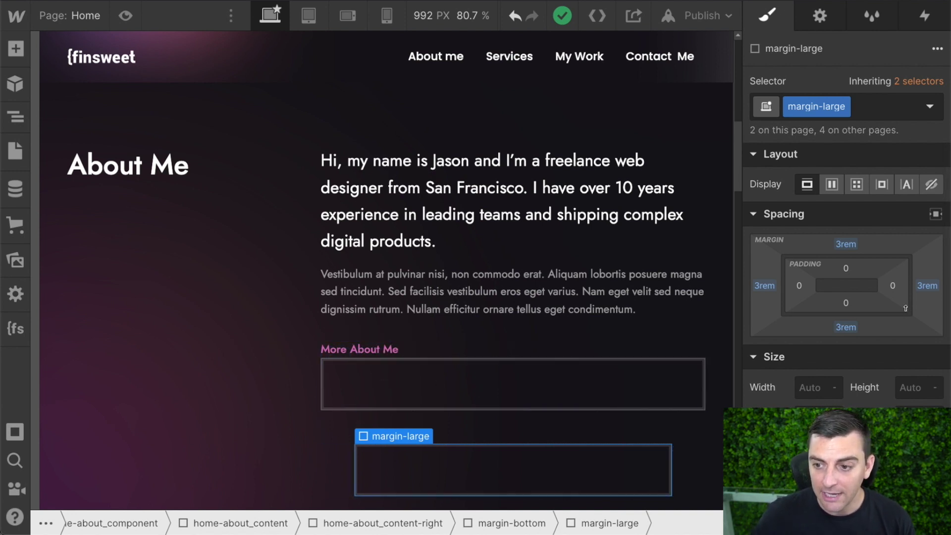
Add the margin-large combo class to the margin-top div block below the More About Me link
click(384, 389)
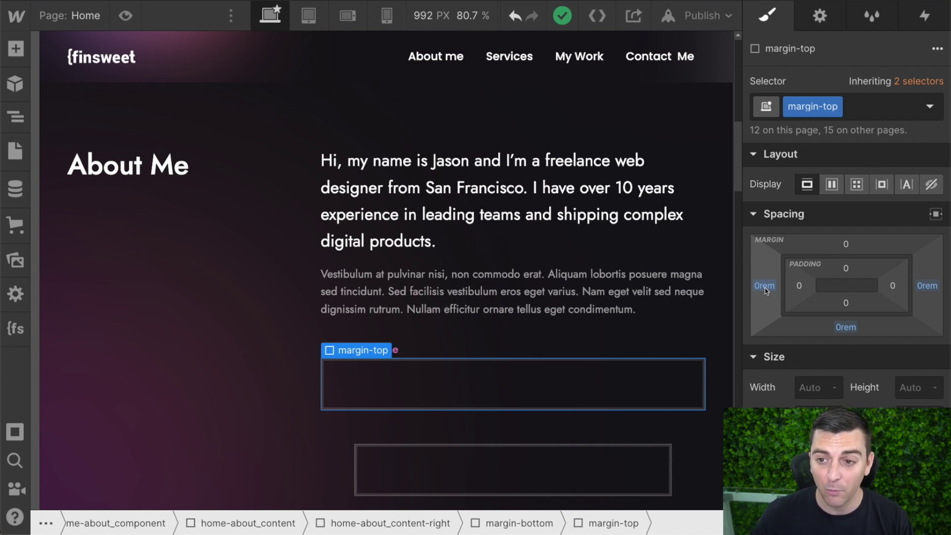
click(872, 102)
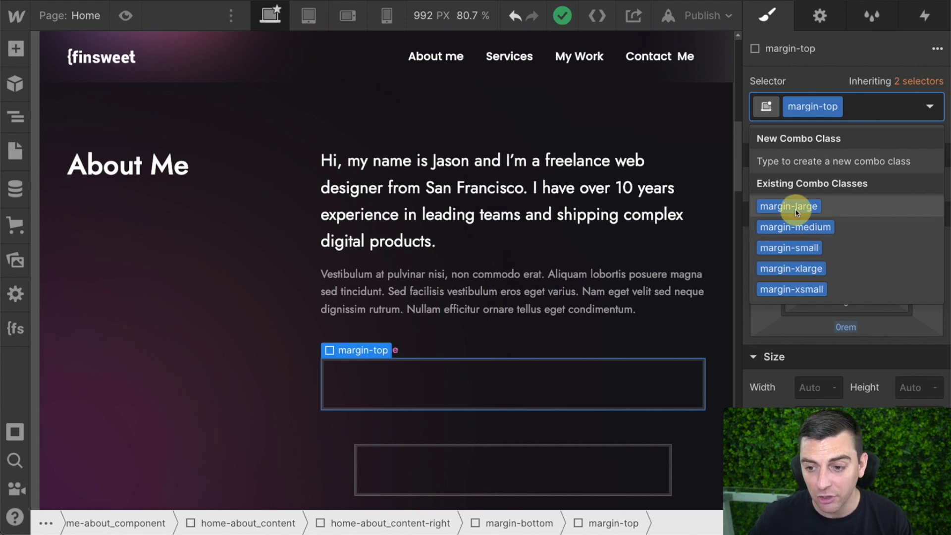
click(790, 206)
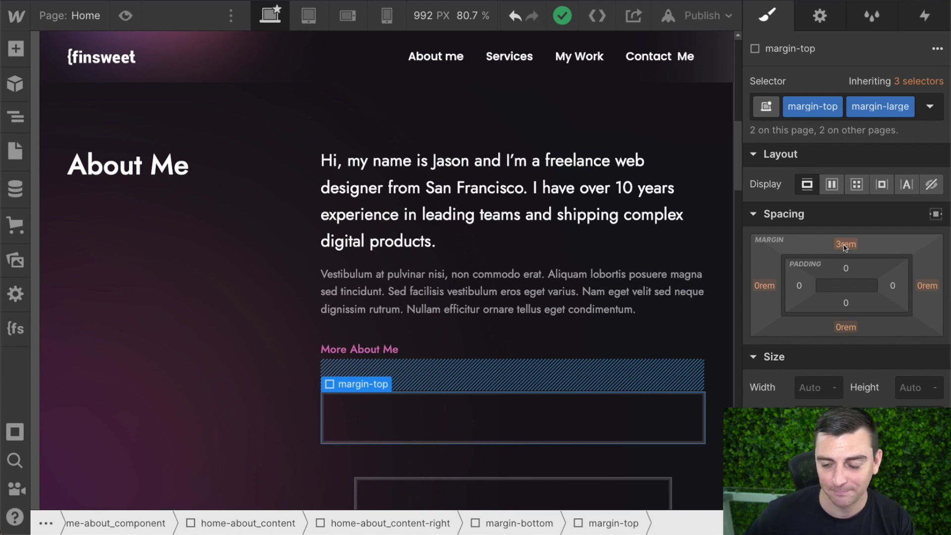
click(917, 112)
click(917, 113)
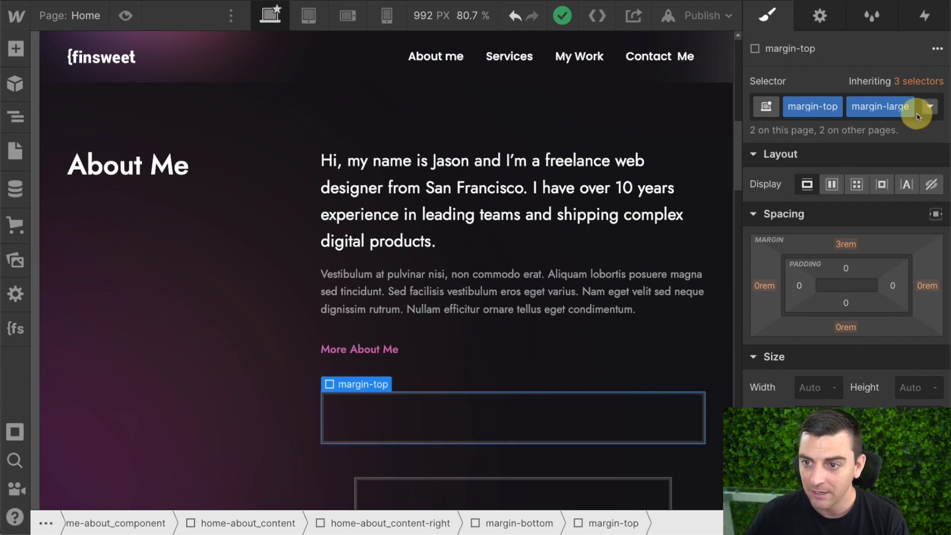
click(916, 116)
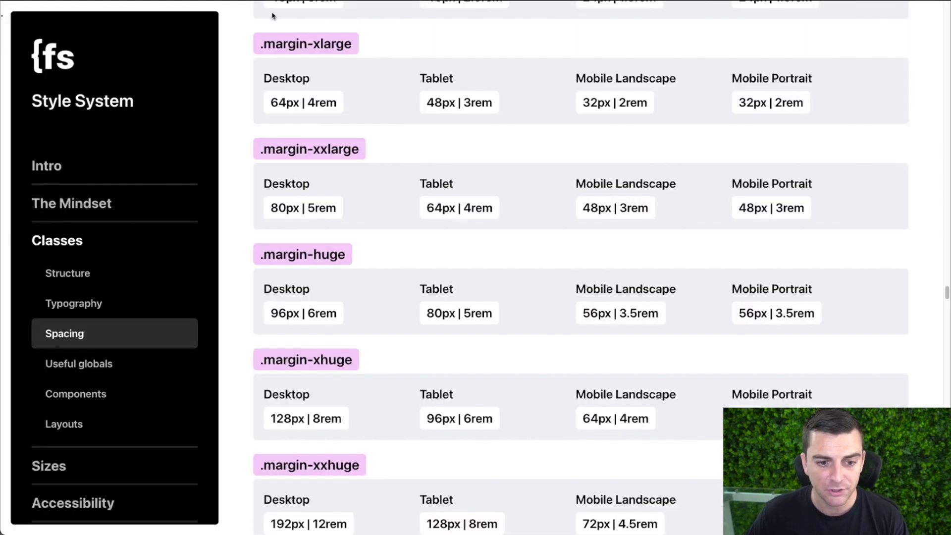
In the Style System documentation, review the margin sizes per breakpoint, then the padding direction and padding size classes
scroll(296, 171, up, 5)
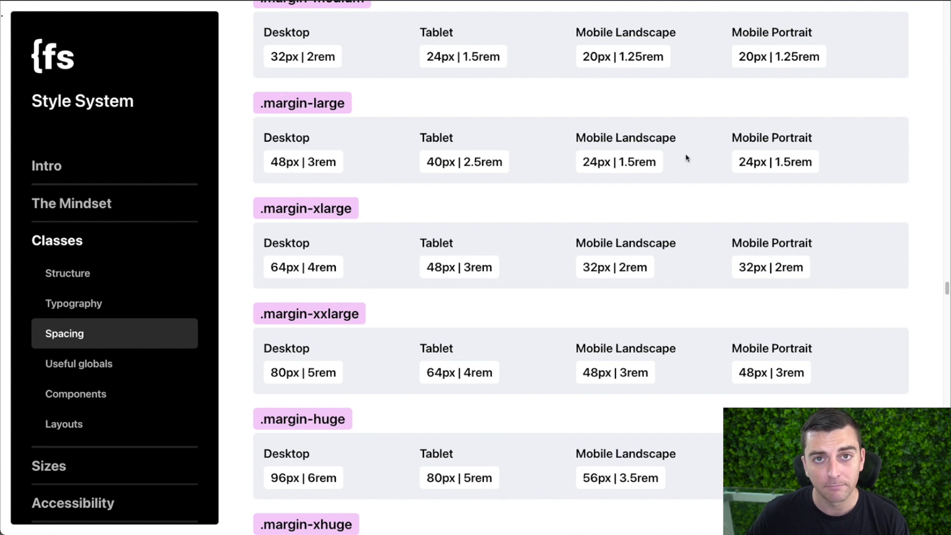
scroll(378, 110, up, 3)
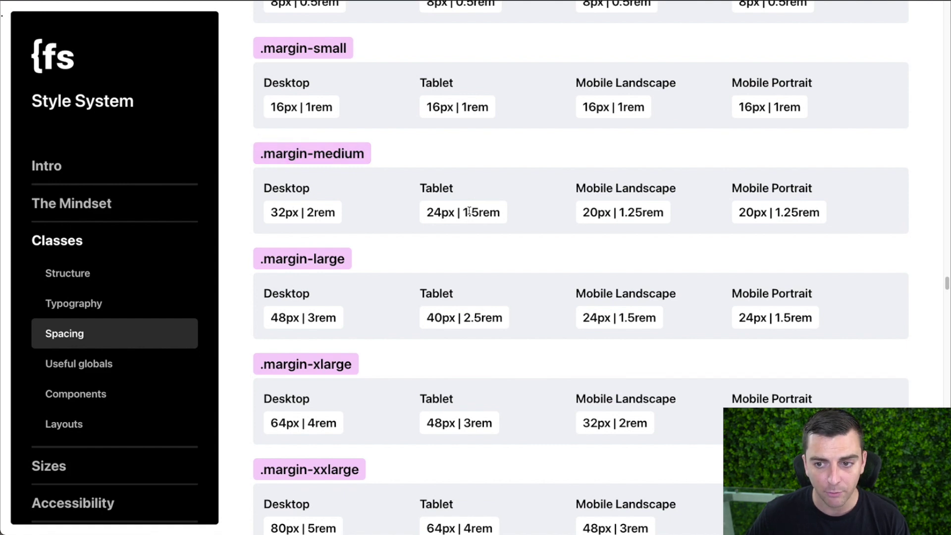
scroll(637, 217, down, 8)
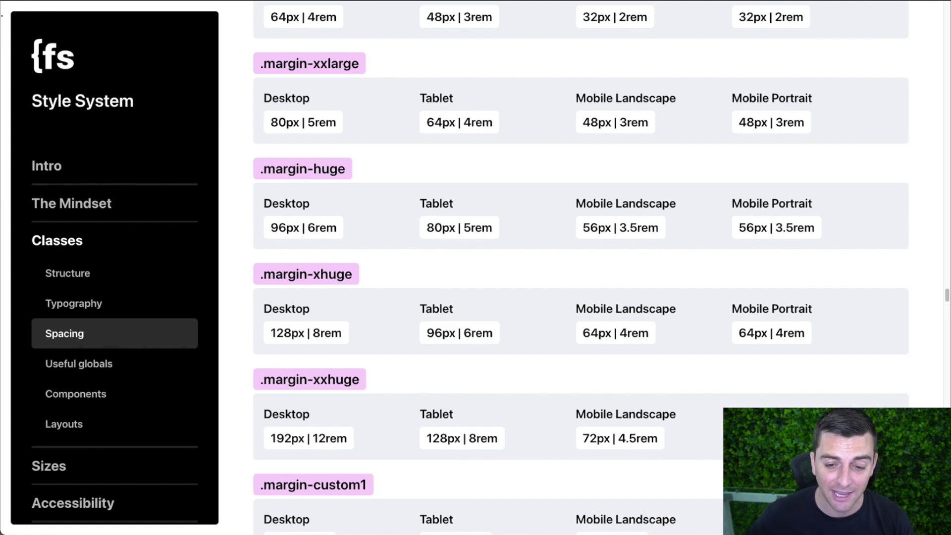
scroll(662, 469, down, 15)
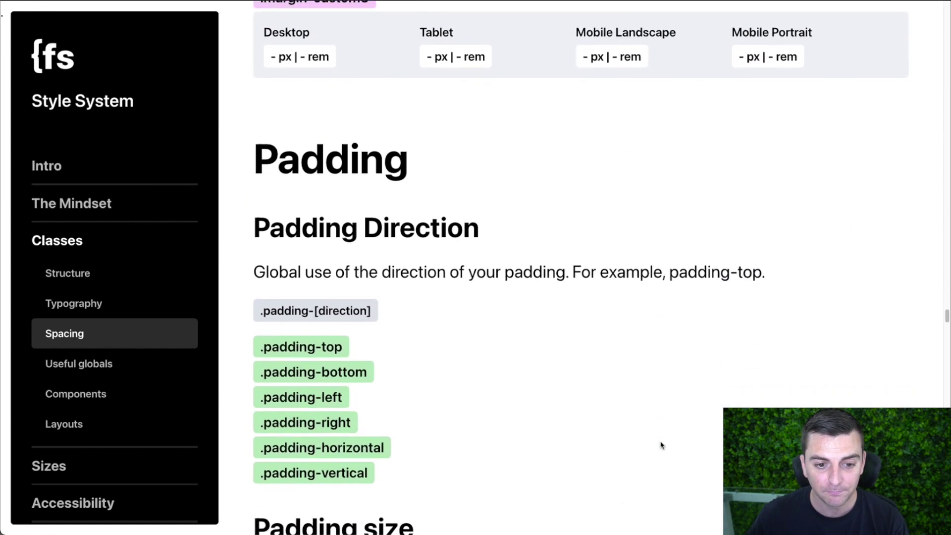
scroll(661, 445, down, 1)
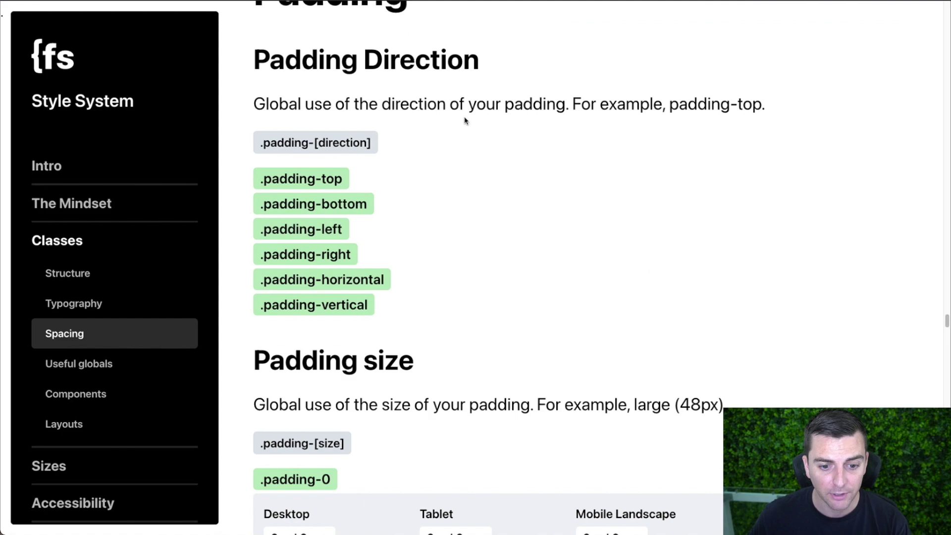
scroll(464, 120, down, 2)
scroll(464, 121, up, 5)
scroll(464, 121, down, 20)
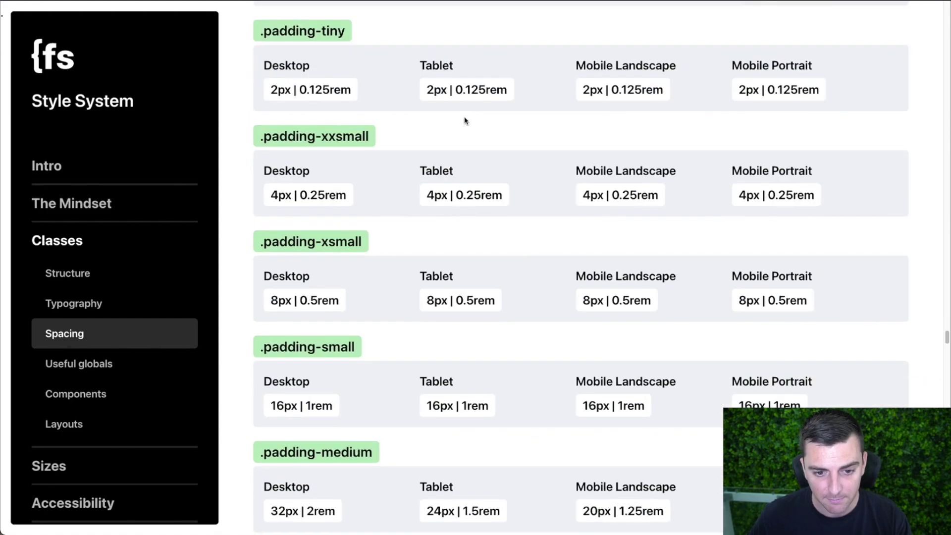
scroll(464, 121, down, 15)
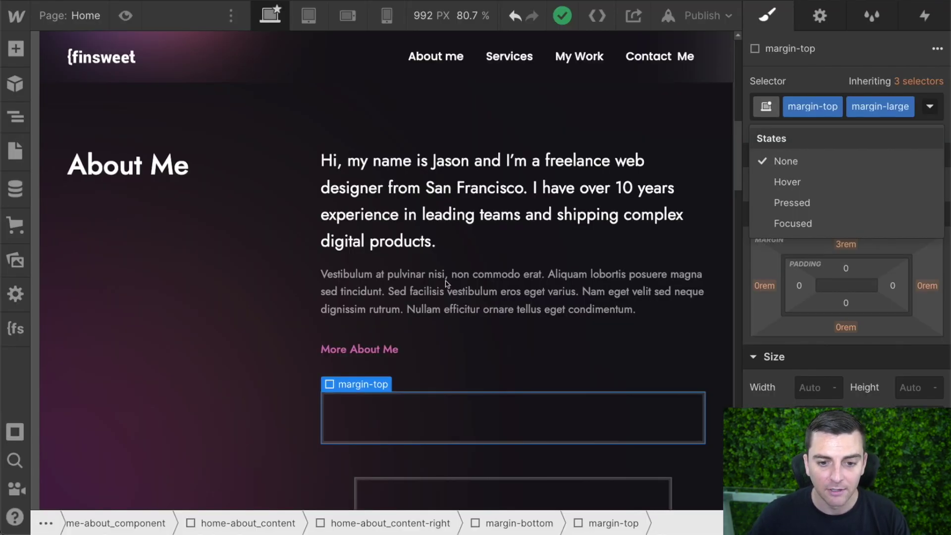
Back in the Webflow Designer, delete the two empty div blocks below the More About Me link
click(438, 394)
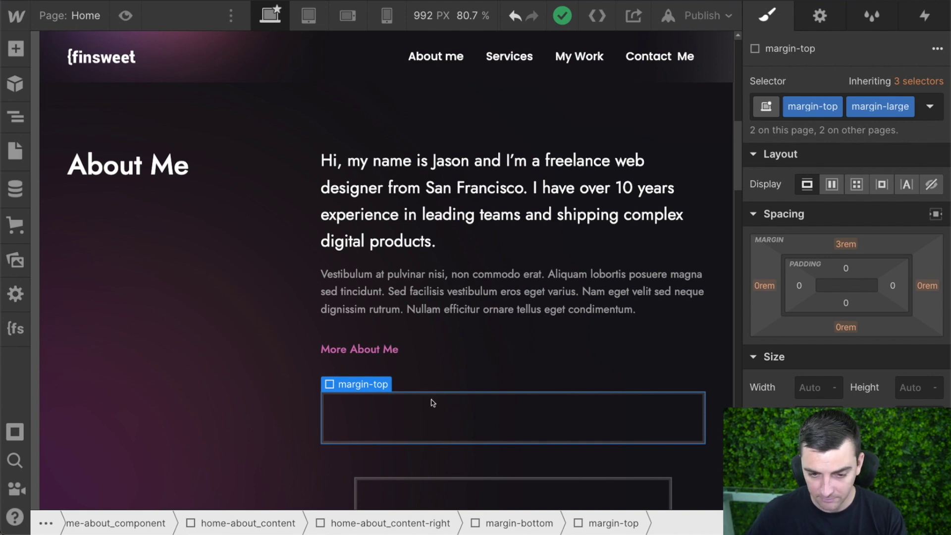
click(414, 405)
key(Delete)
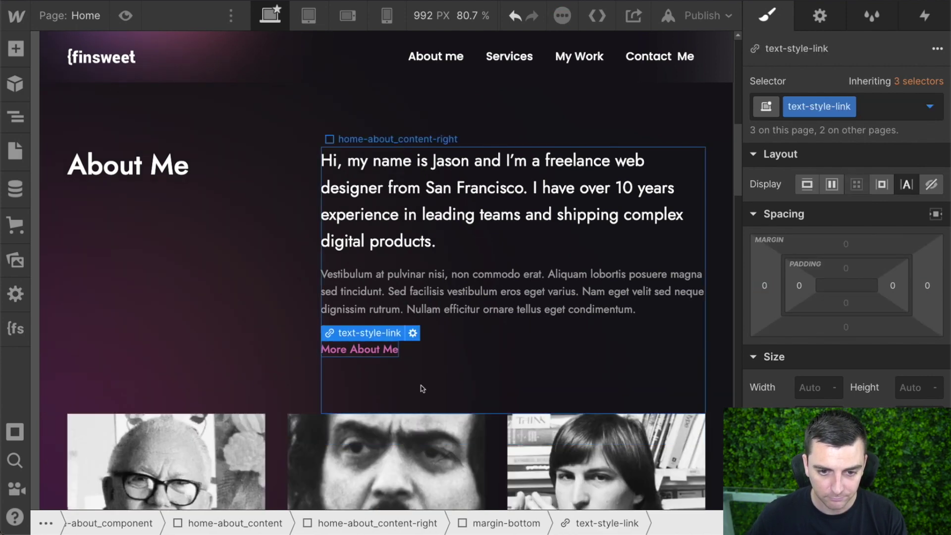
Apply the is-mobile-tiny combo class to the More About Me link's margin-bottom wrapper and check its spacing at the mobile landscape breakpoint
click(431, 349)
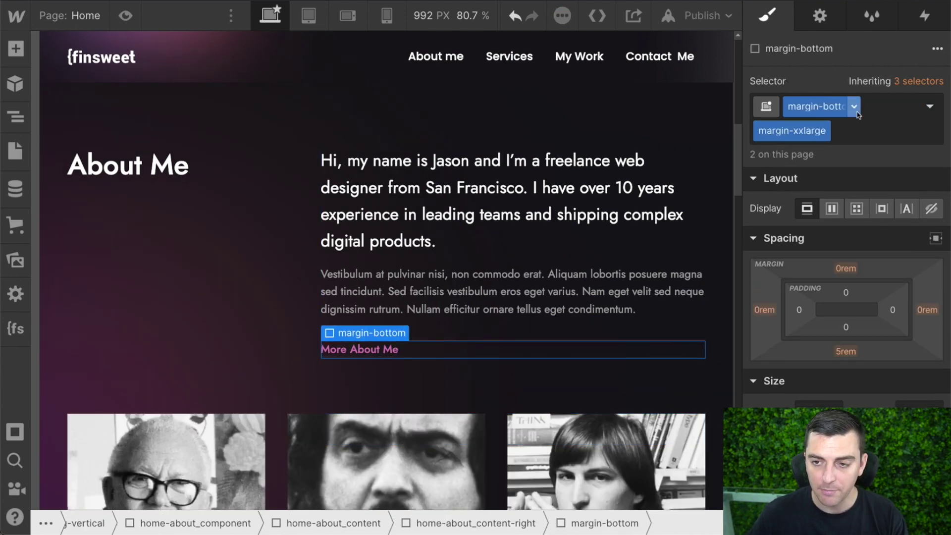
click(870, 136)
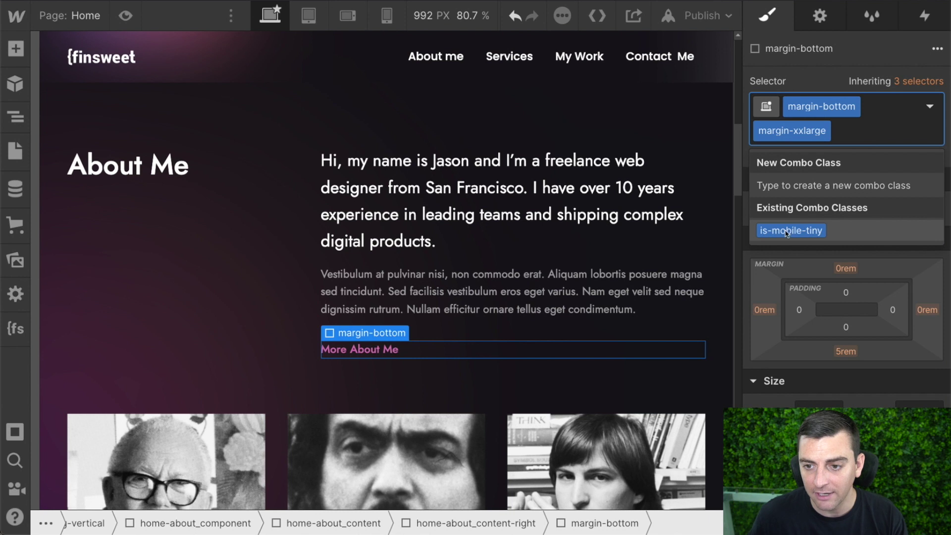
click(803, 232)
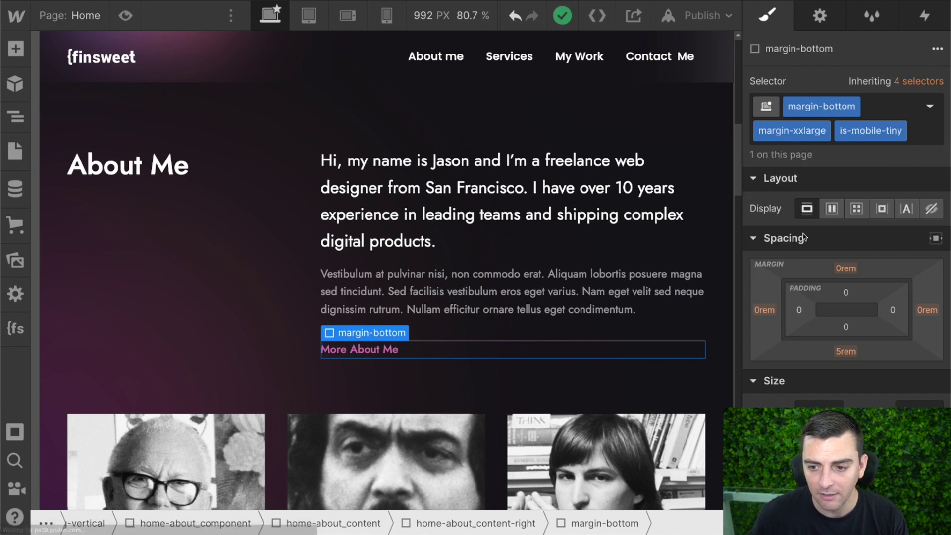
click(349, 17)
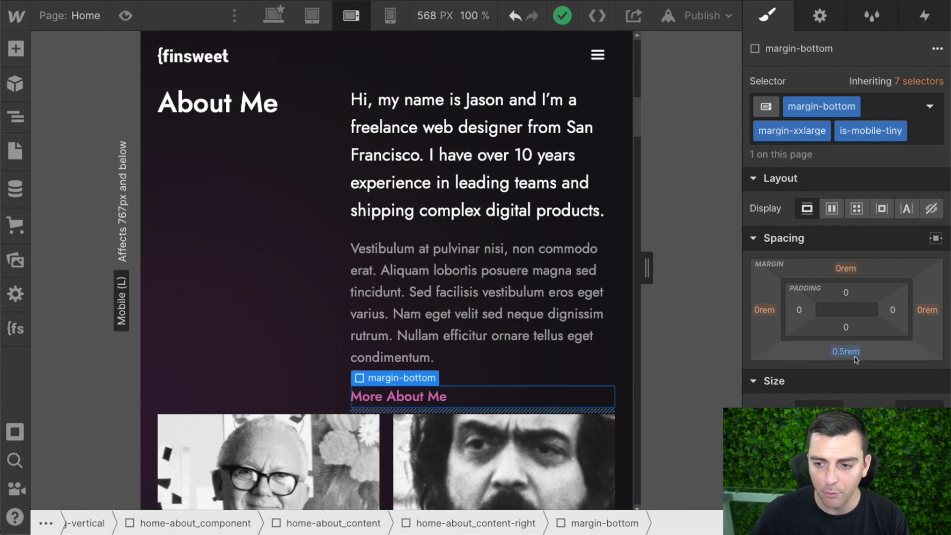
Remove the is-mobile-tiny class from the More About Me link's wrapper and return to the desktop breakpoint
click(885, 109)
key(BackSpace)
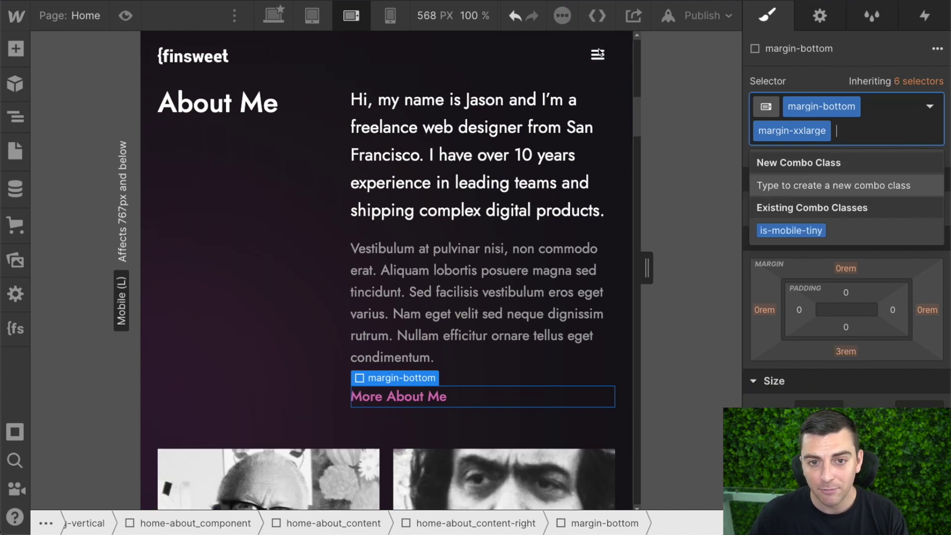
click(272, 15)
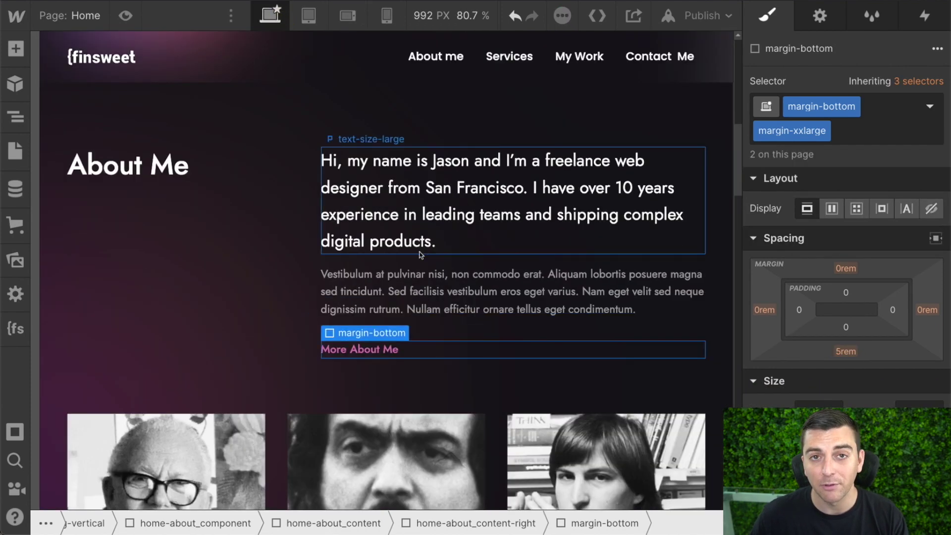
Create an is-custom-home combo class on the margin-bottom margin-small wrapper around the large intro paragraph
click(448, 203)
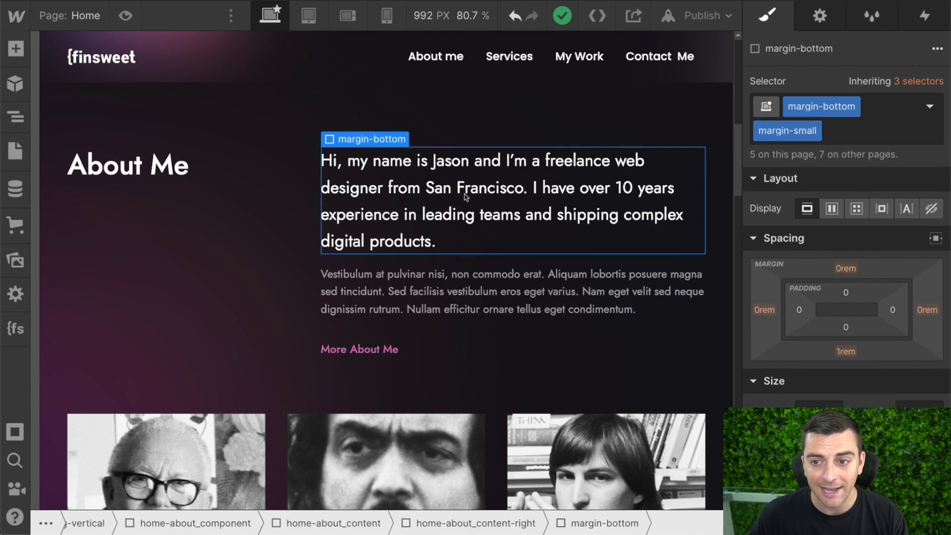
click(846, 128)
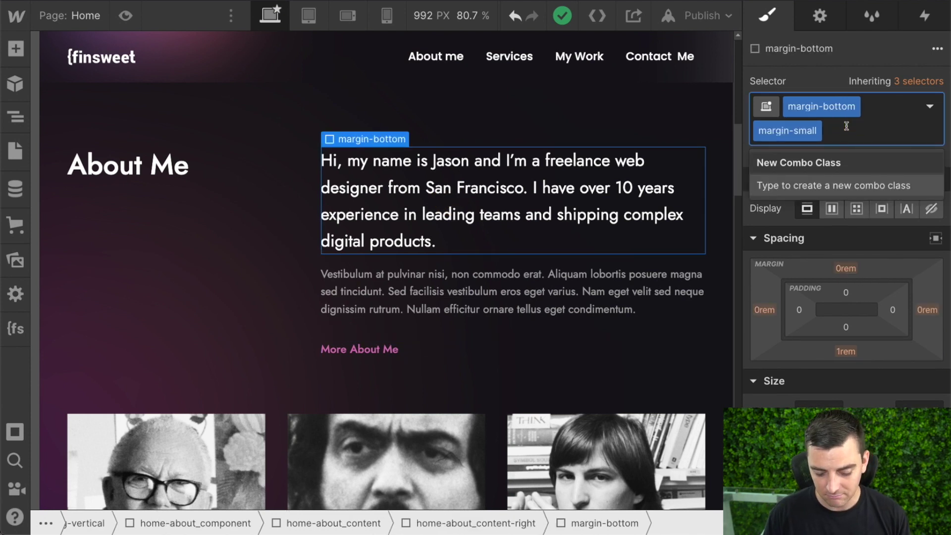
text(is-custom)
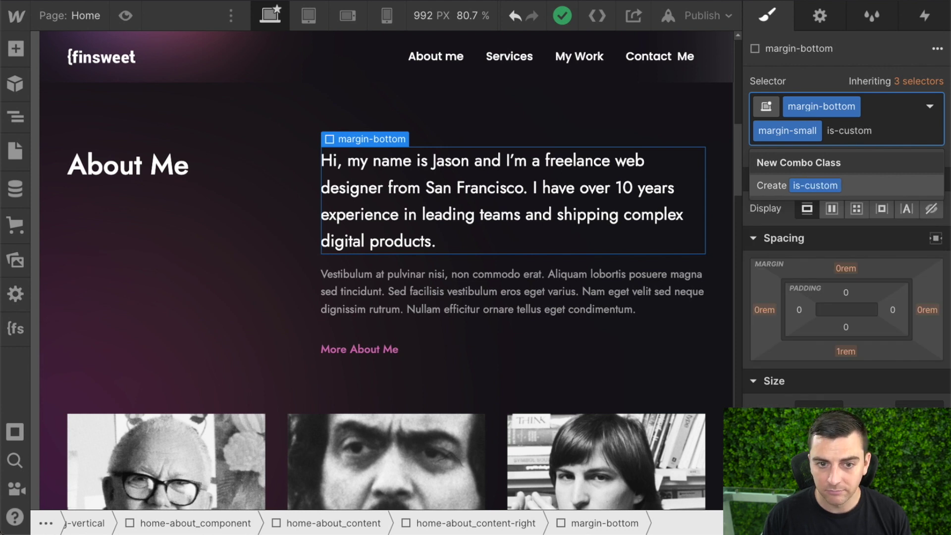
text(-home)
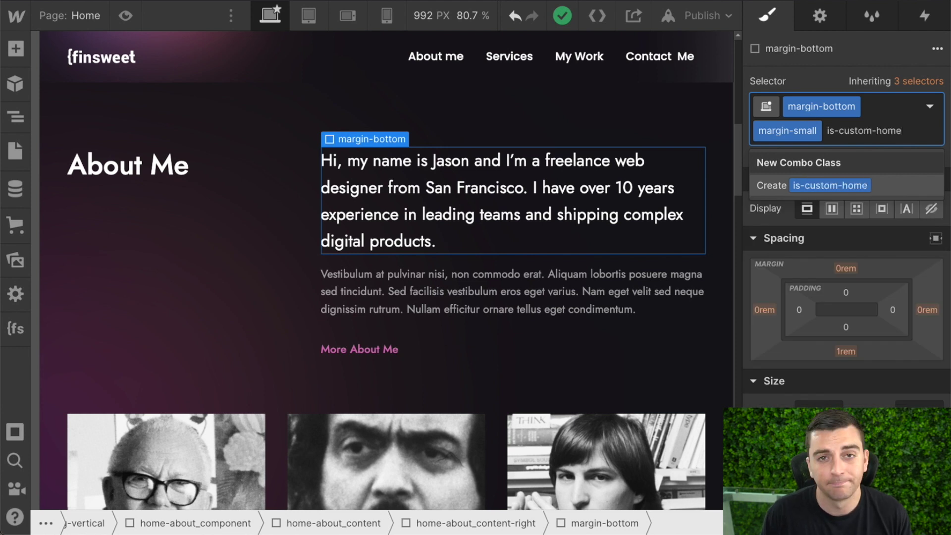
key(Return)
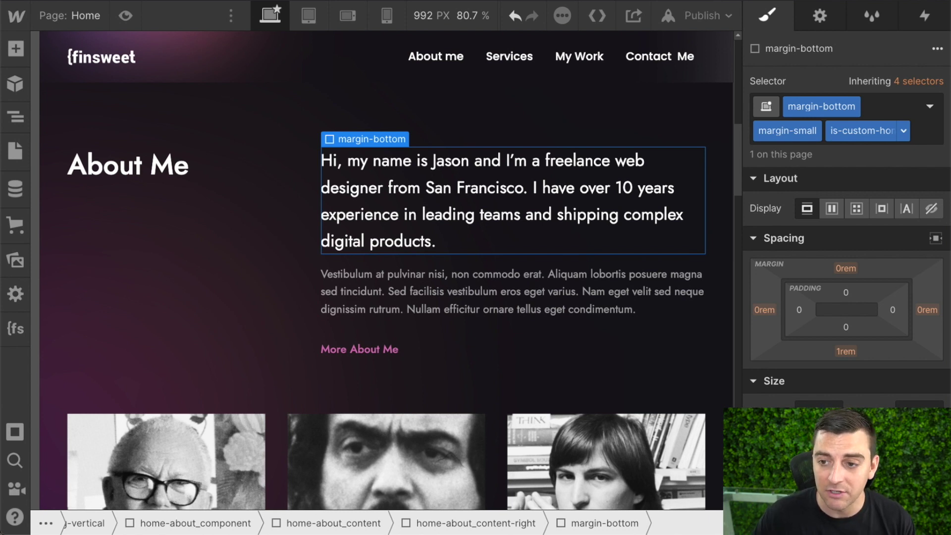
At the tablet breakpoint, set the intro paragraph wrapper's bottom margin to 2 rem
click(307, 16)
click(841, 352)
text(-2)
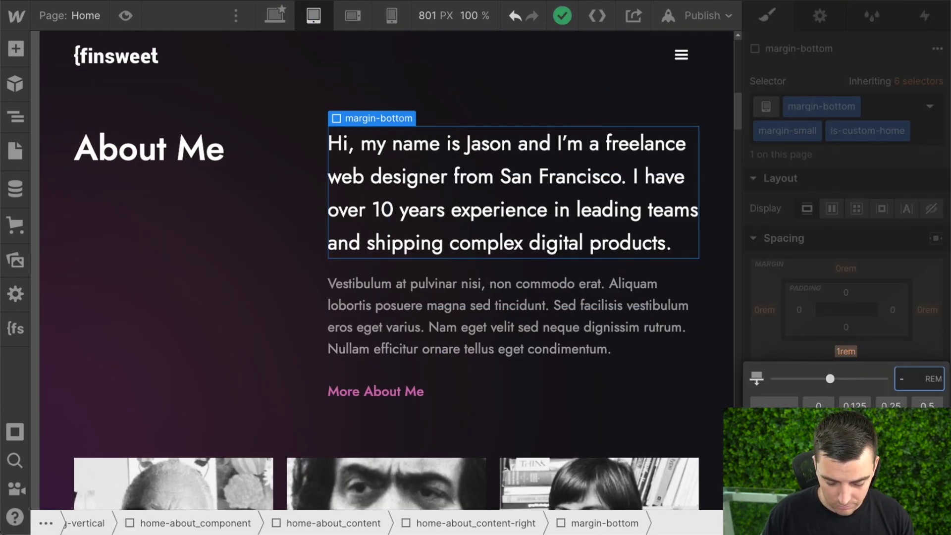
key(Return)
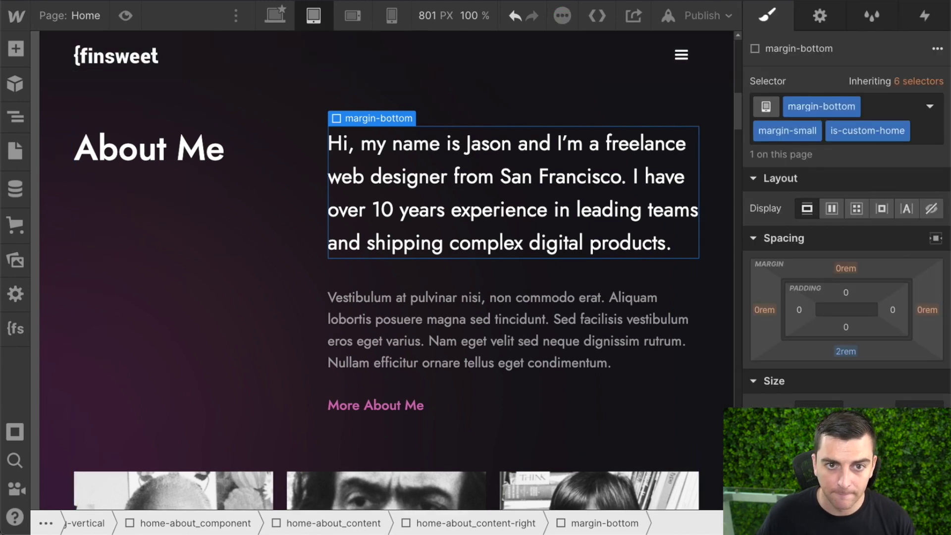
Set the intro paragraph wrapper's bottom margin to 10 rem on mobile landscape, and compare the spacing on desktop and tablet
key(shift+3)
click(845, 351)
text(10)
key(Return)
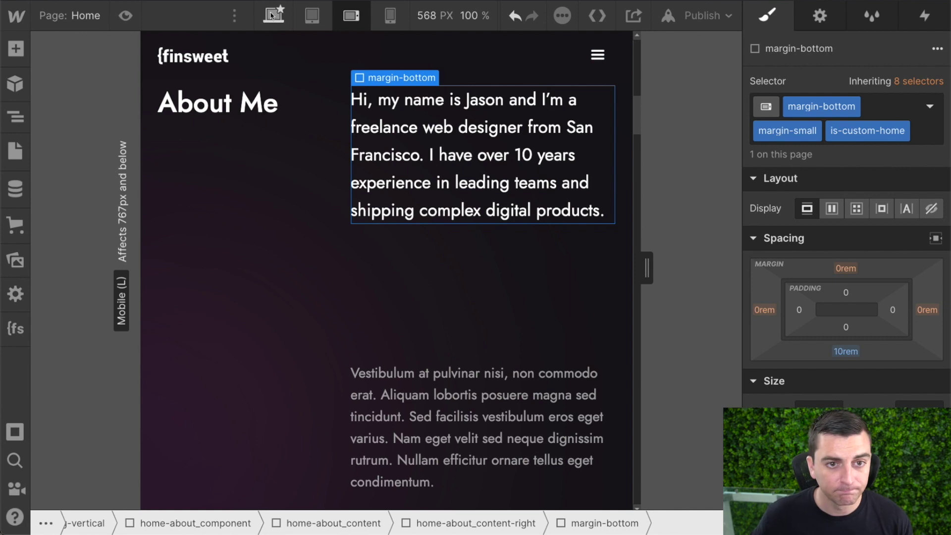
key(shift+1)
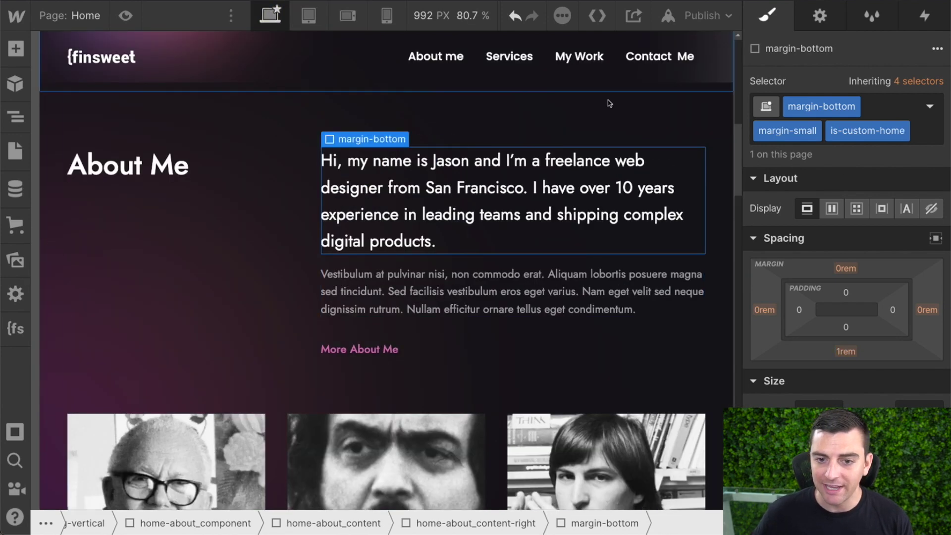
click(308, 15)
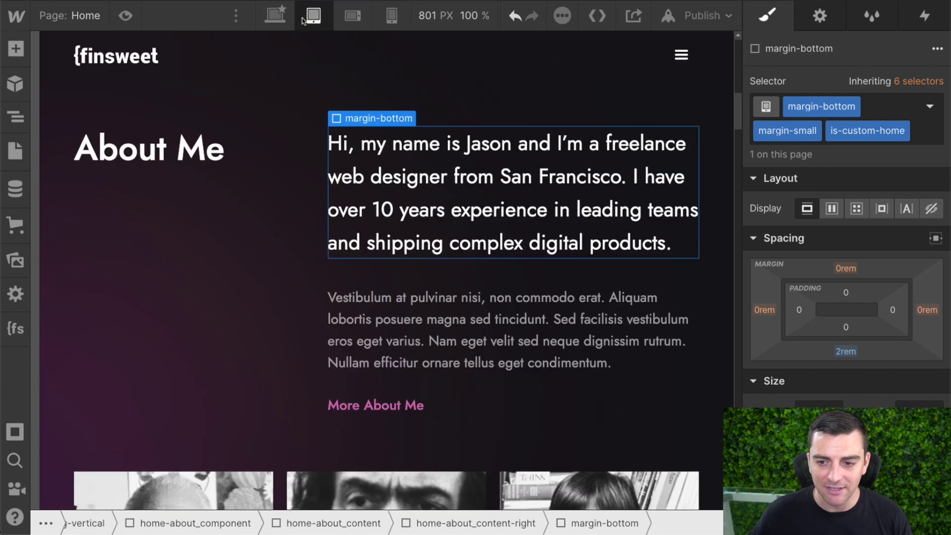
Remove the is-custom-home combo class from the large intro paragraph's margin-bottom margin-small wrapper and return to the desktop breakpoint
click(892, 108)
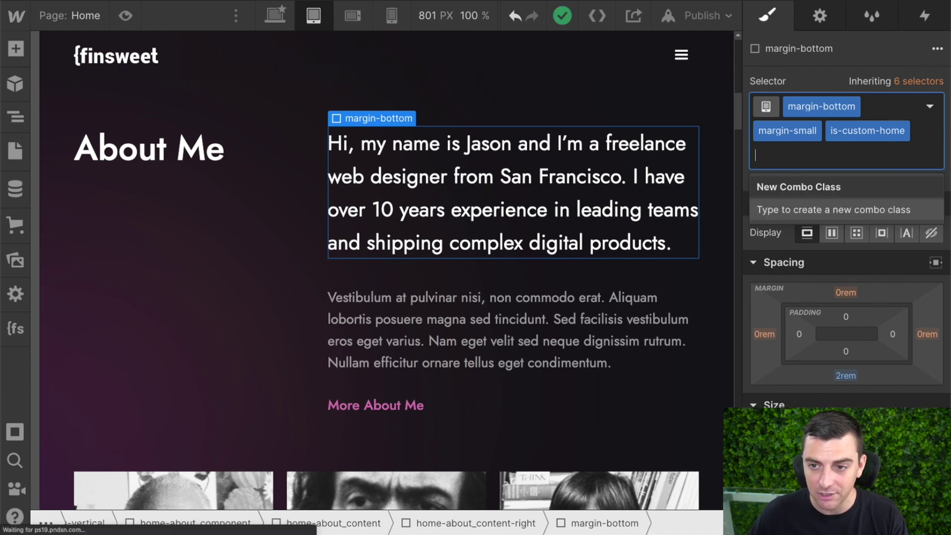
key(BackSpace)
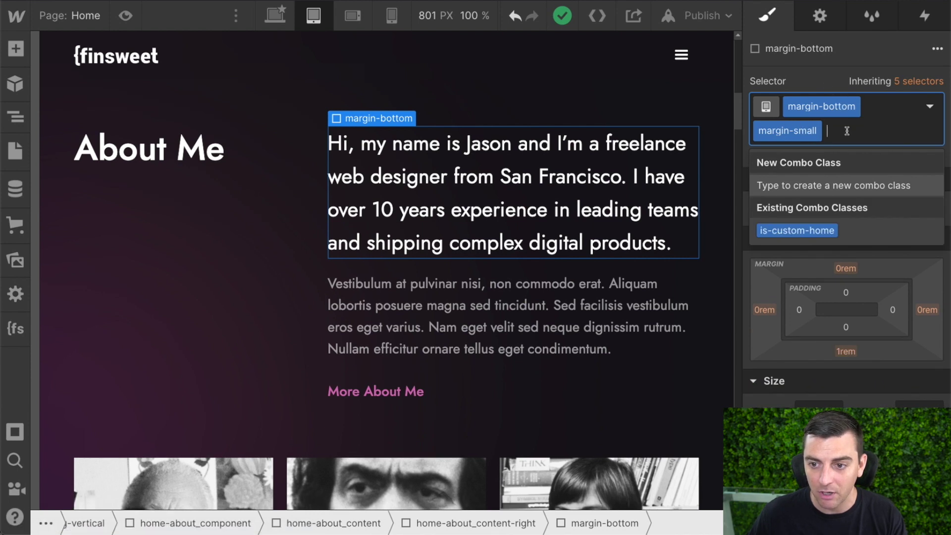
click(812, 229)
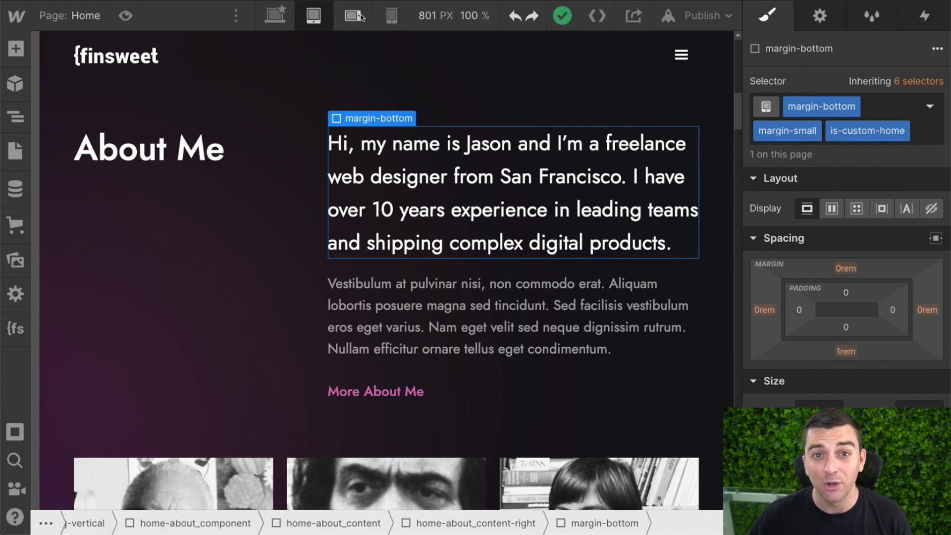
key(BackSpace)
click(284, 17)
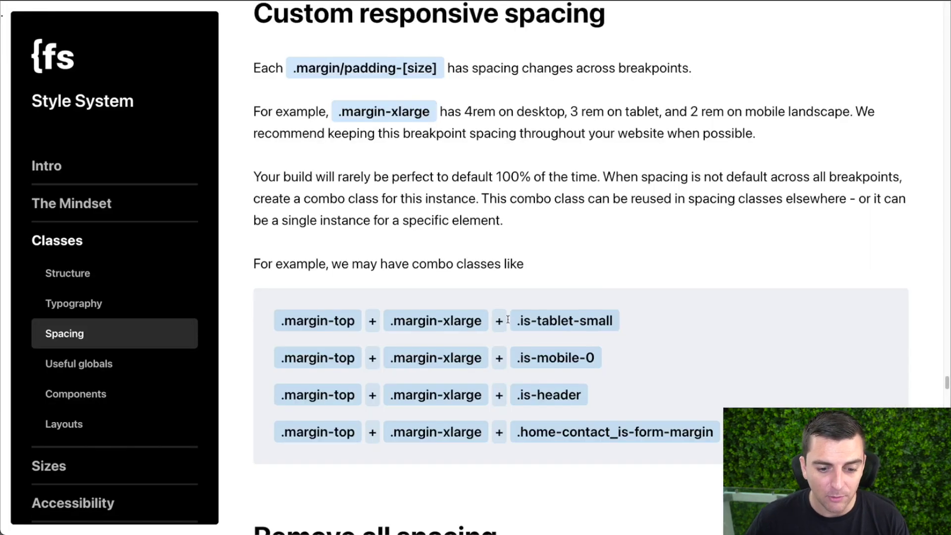
Switch to the Finsweet Style System's spacing page and examine the padding direction and padding size classes
scroll(507, 319, up, 10)
scroll(508, 318, up, 15)
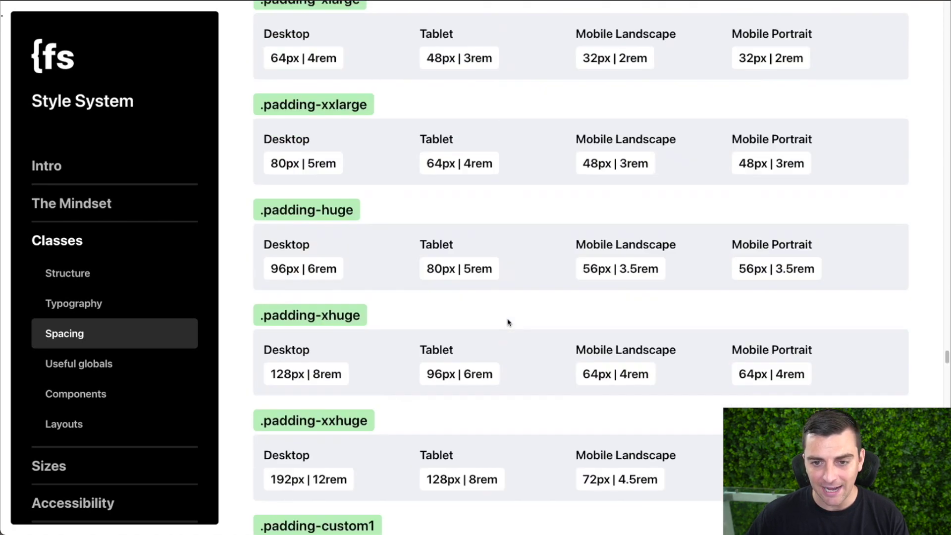
scroll(507, 322, up, 10)
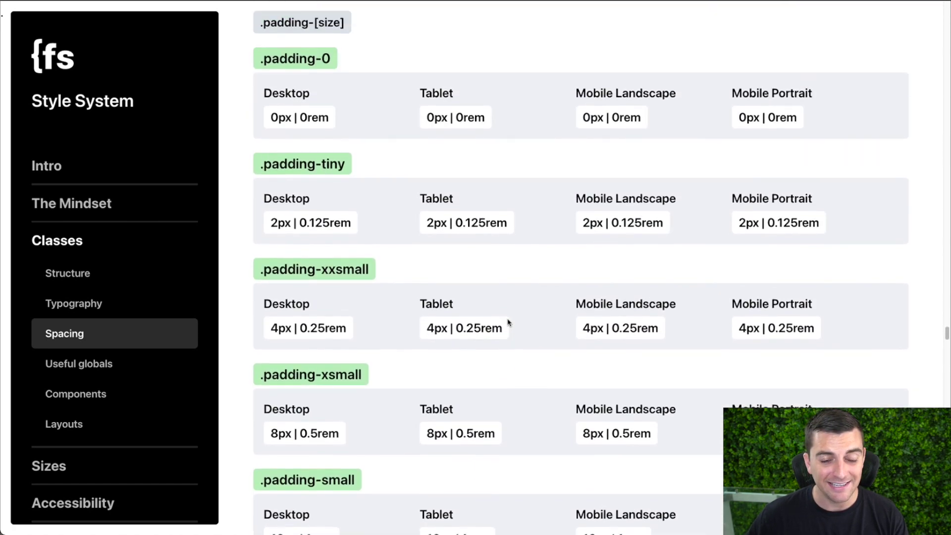
scroll(508, 322, up, 5)
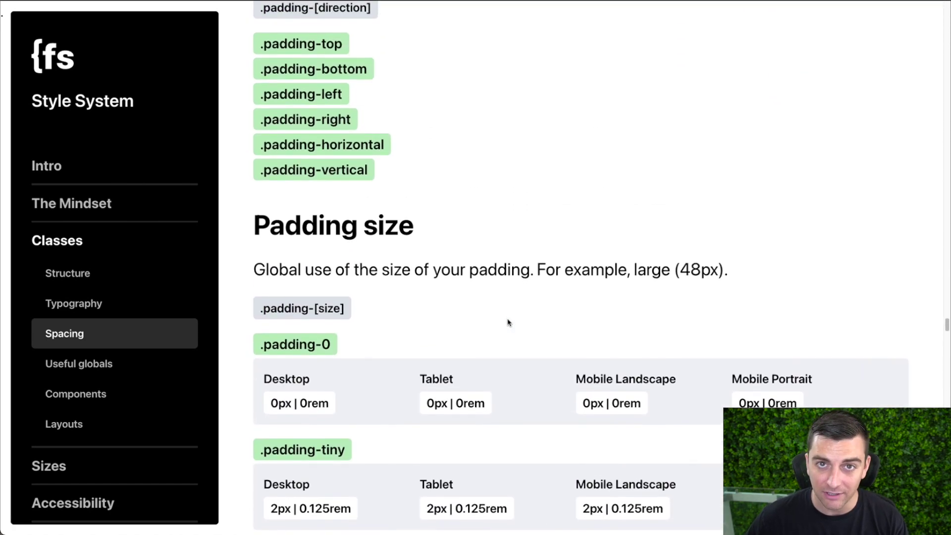
scroll(507, 322, up, 1)
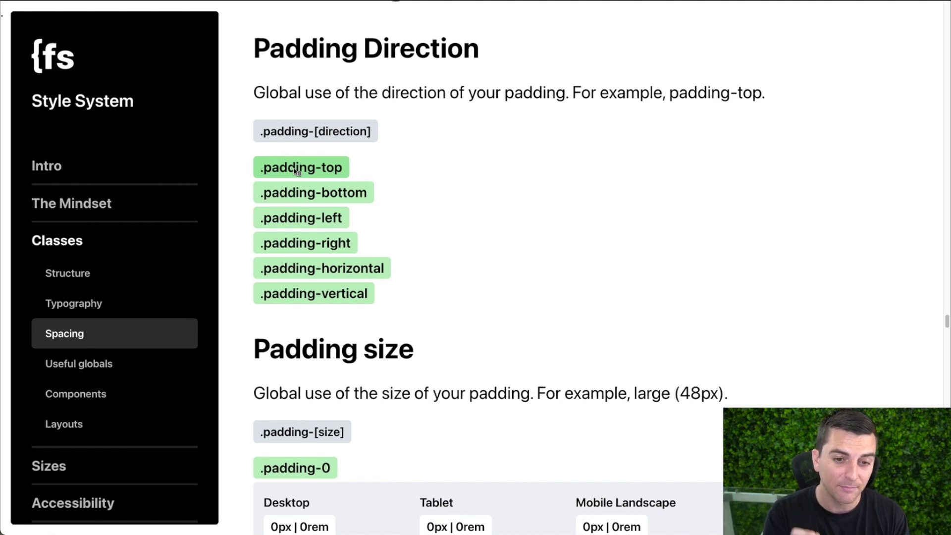
scroll(295, 171, down, 2)
scroll(295, 171, down, 7)
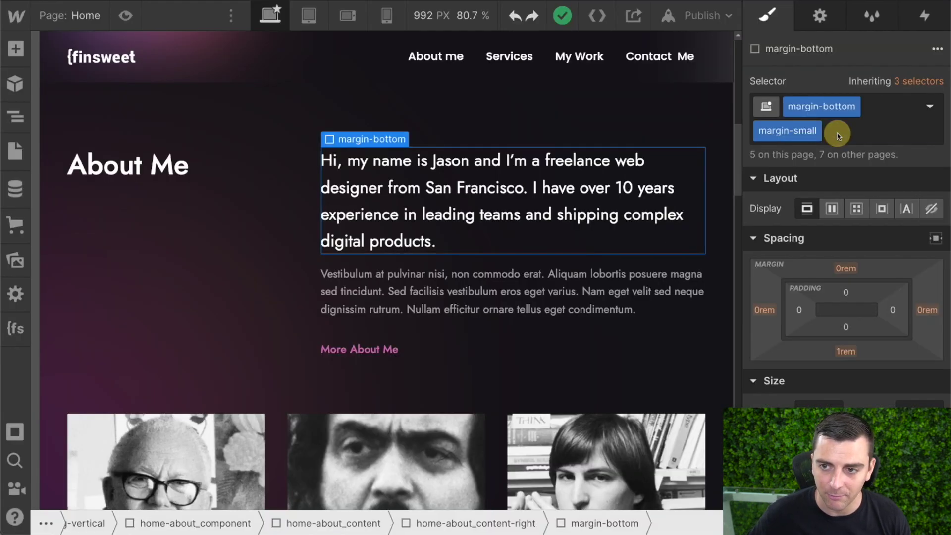
Replace the classes on the large intro paragraph's wrapper with padding-bottom and the padding-medium combo class
click(837, 133)
key(BackSpace)
key(BackSpace)
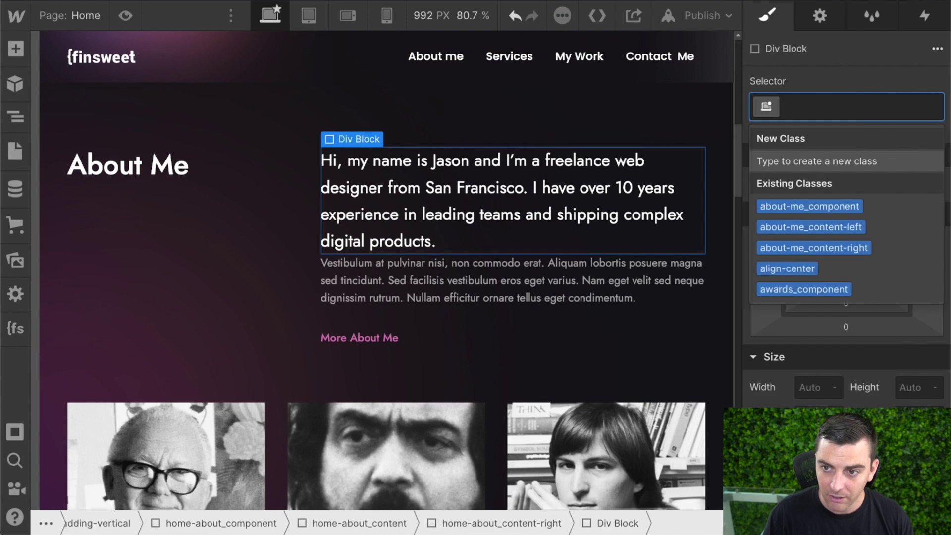
text(padding-)
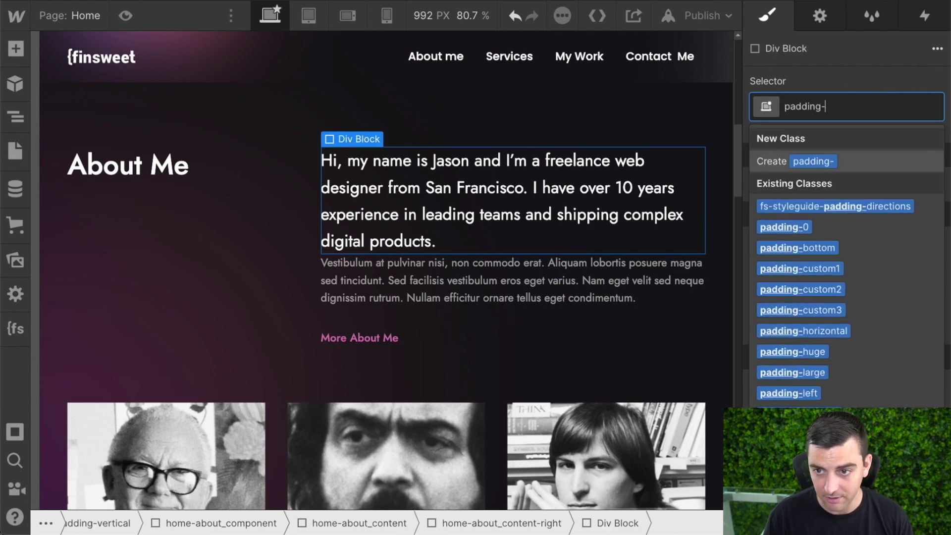
text(bottom)
key(Return)
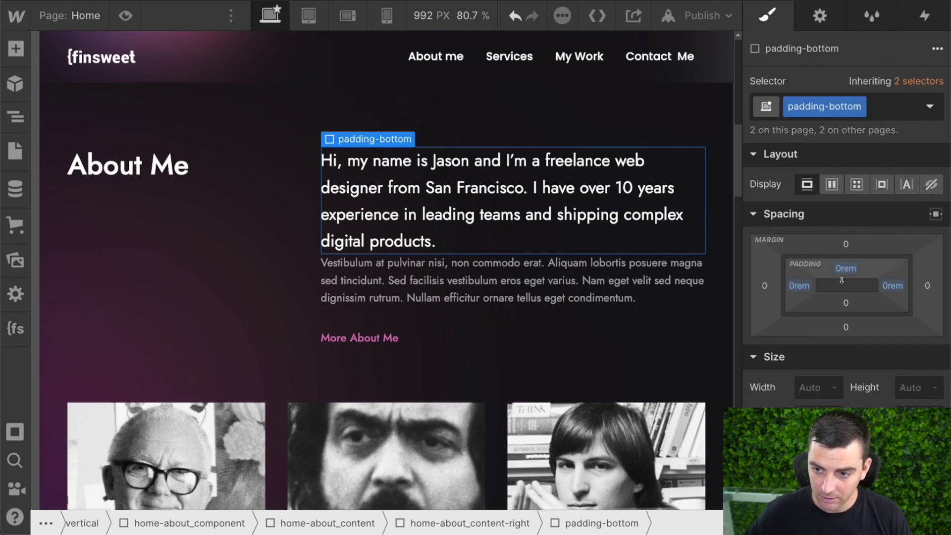
click(884, 102)
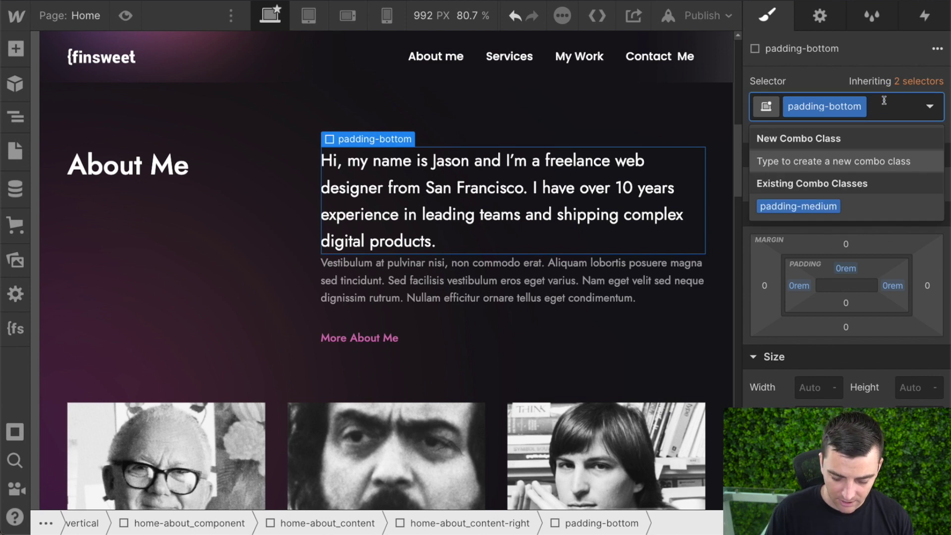
click(798, 206)
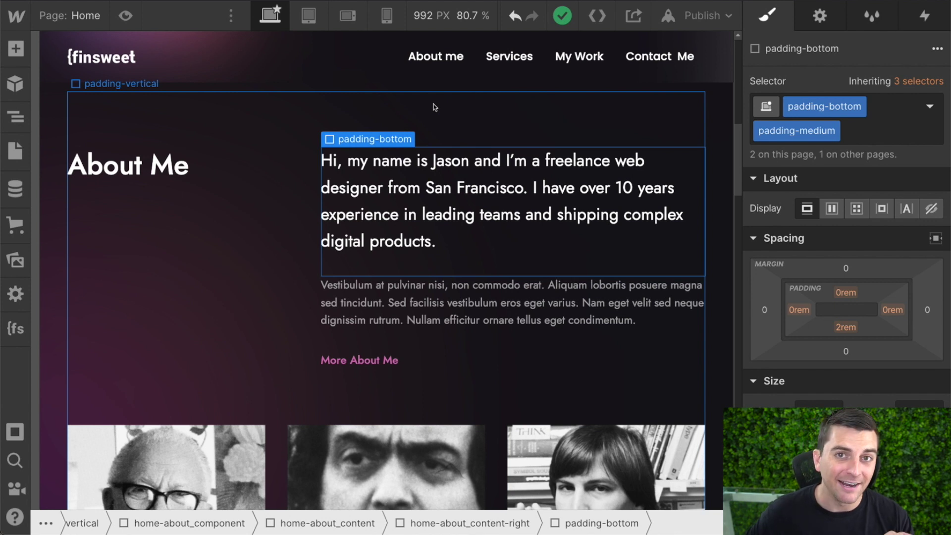
Replace the intro paragraph wrapper's padding classes with margin-bottom and the margin-small combo class
click(858, 135)
key(BackSpace)
key(BackSpace)
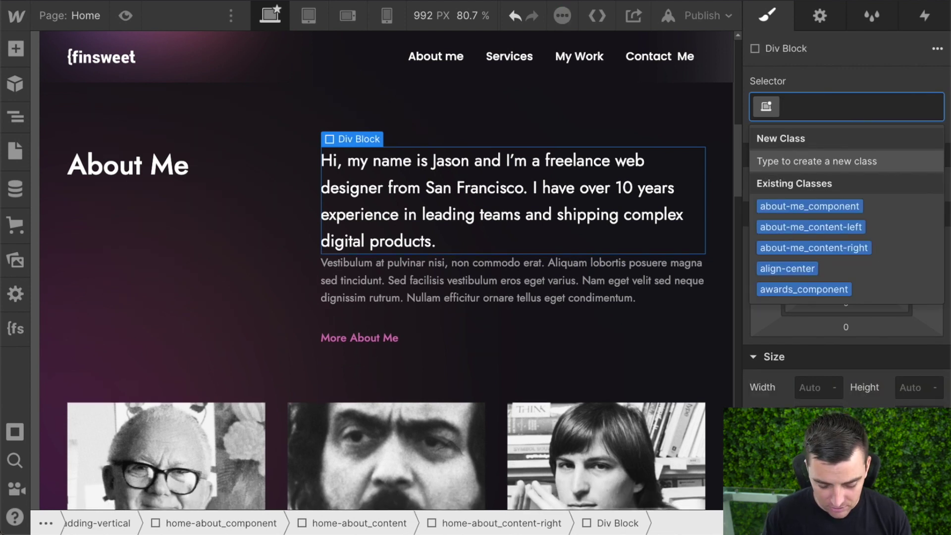
text(margin-)
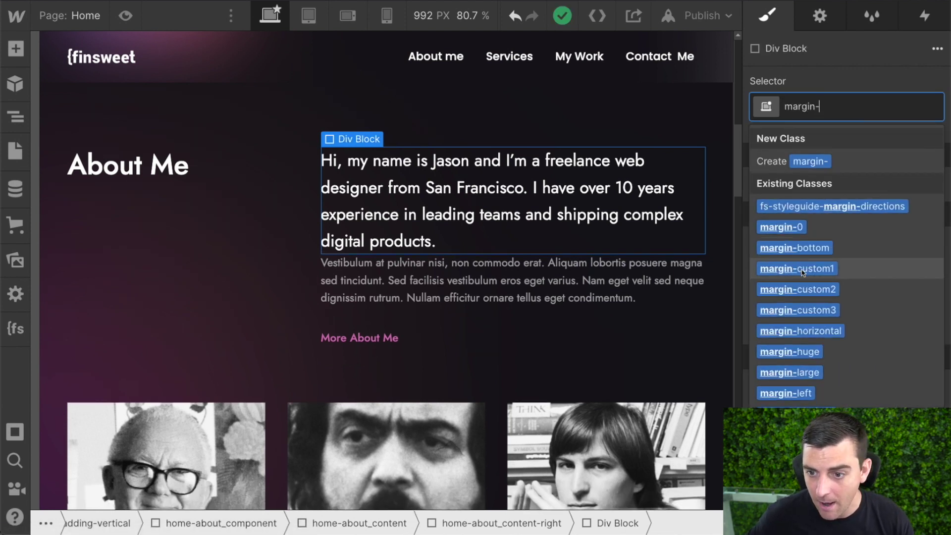
text(bottom)
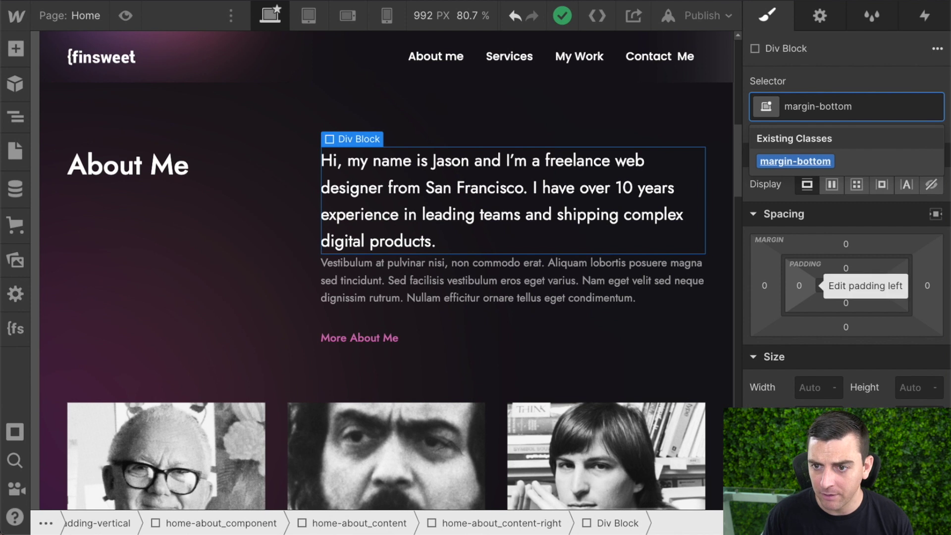
key(Return)
click(890, 102)
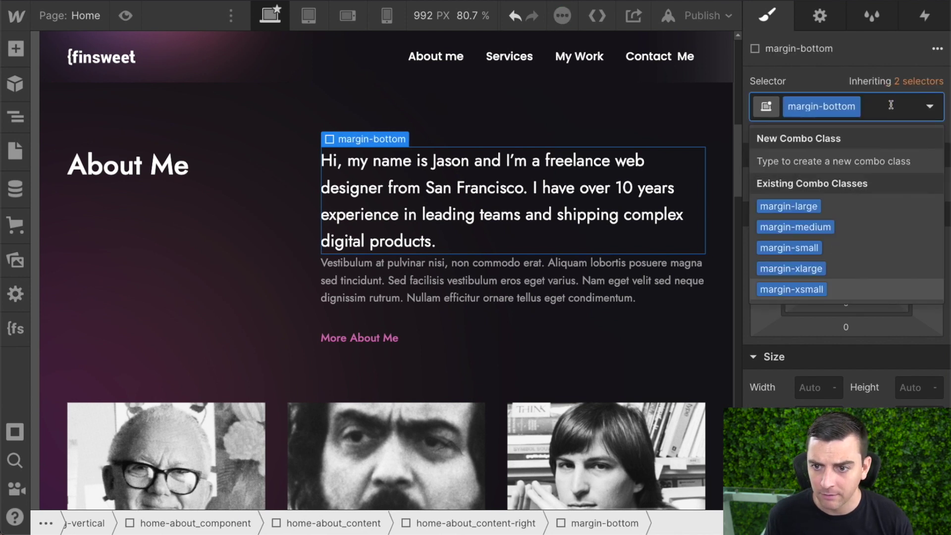
click(801, 247)
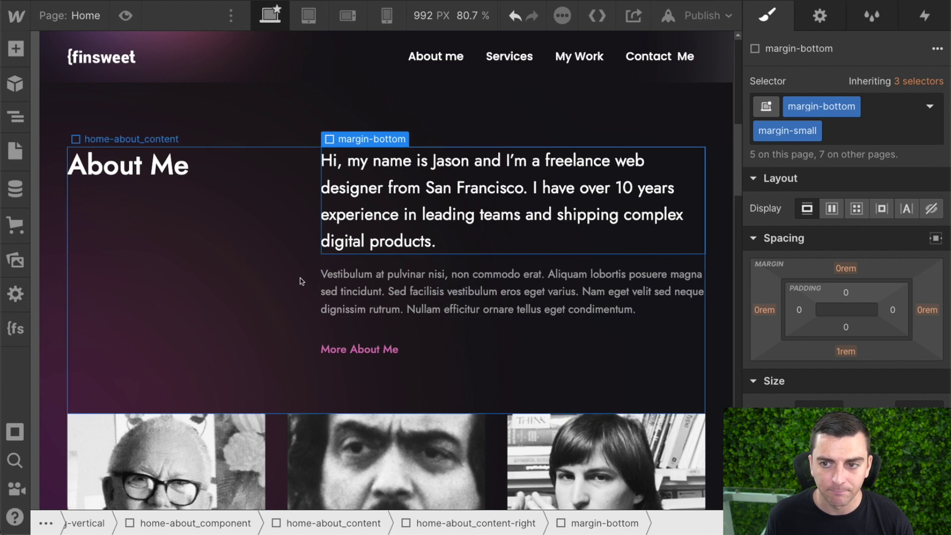
Examine the margin size classes on the margin-bottom wrappers inside home-about_content-right in the element tree
click(8, 115)
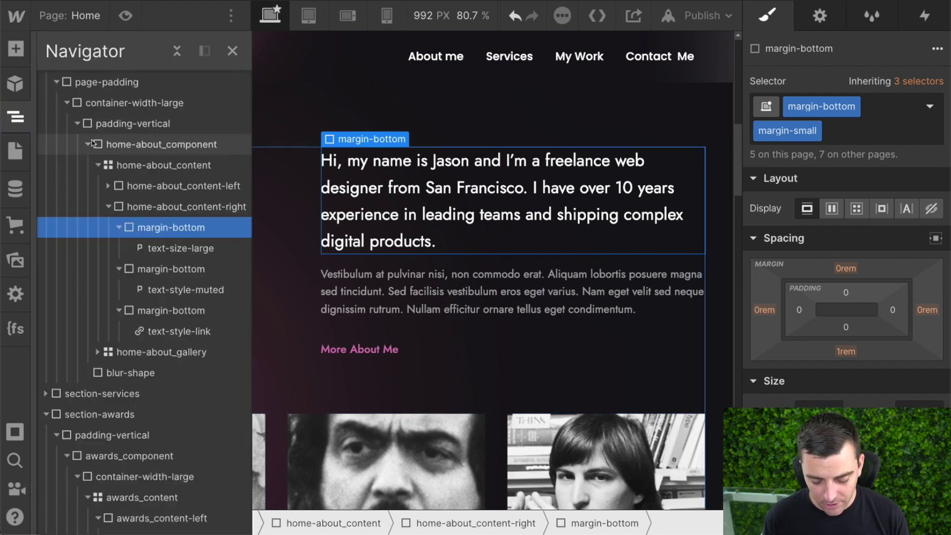
key(ctrl+plus)
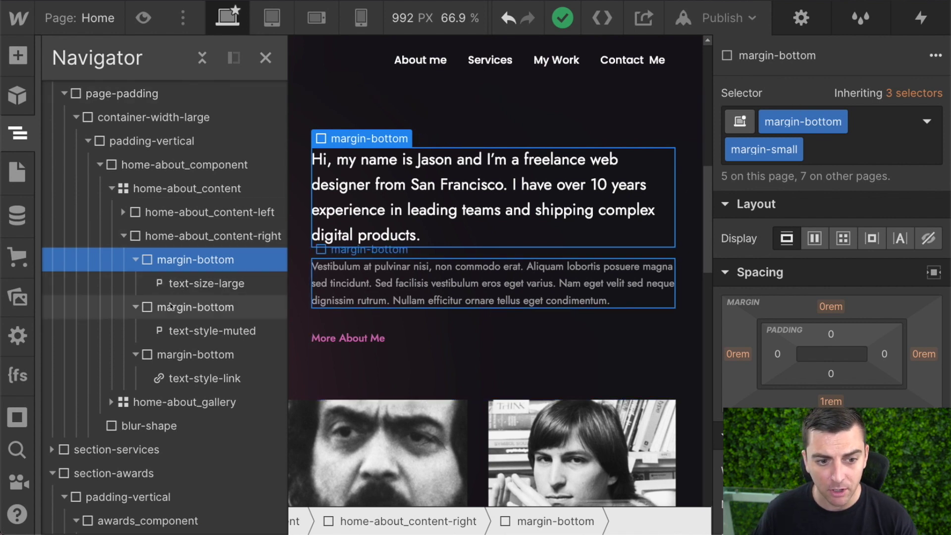
click(195, 307)
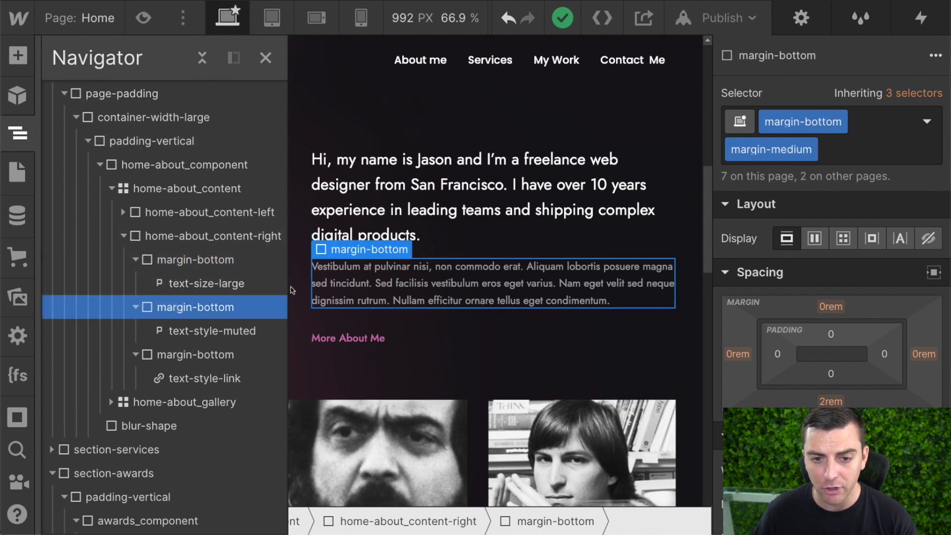
click(181, 358)
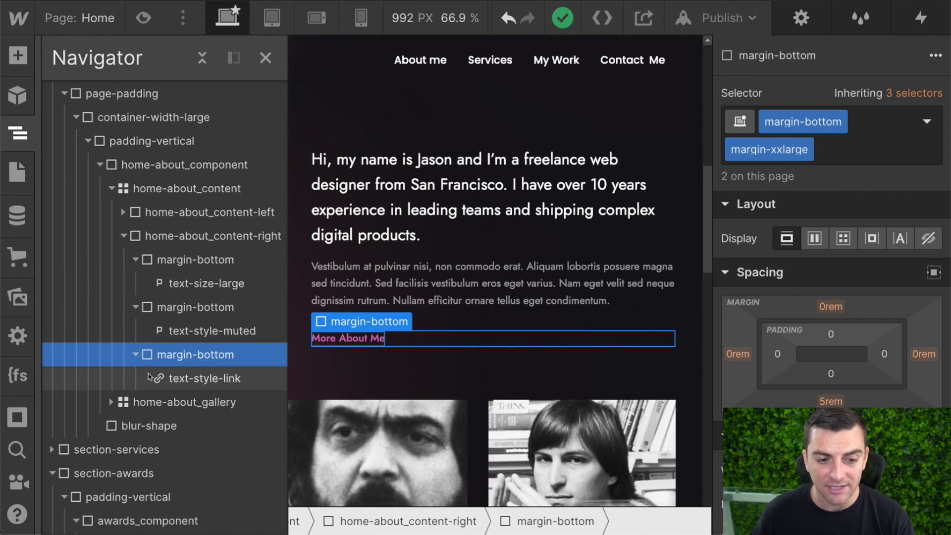
Inspect the text and link elements nested in the About Me margin-bottom wrappers, comparing their classes with the wrappers'
click(169, 378)
click(190, 331)
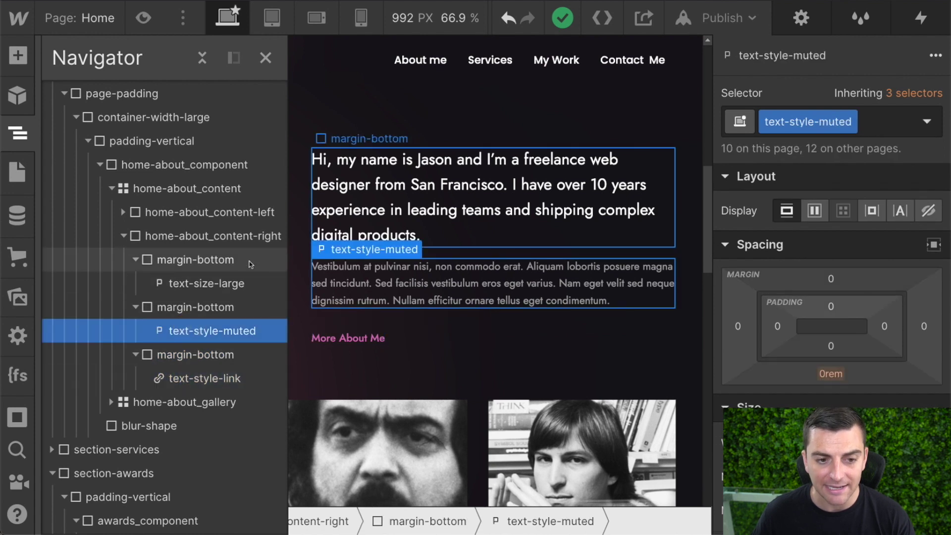
click(206, 284)
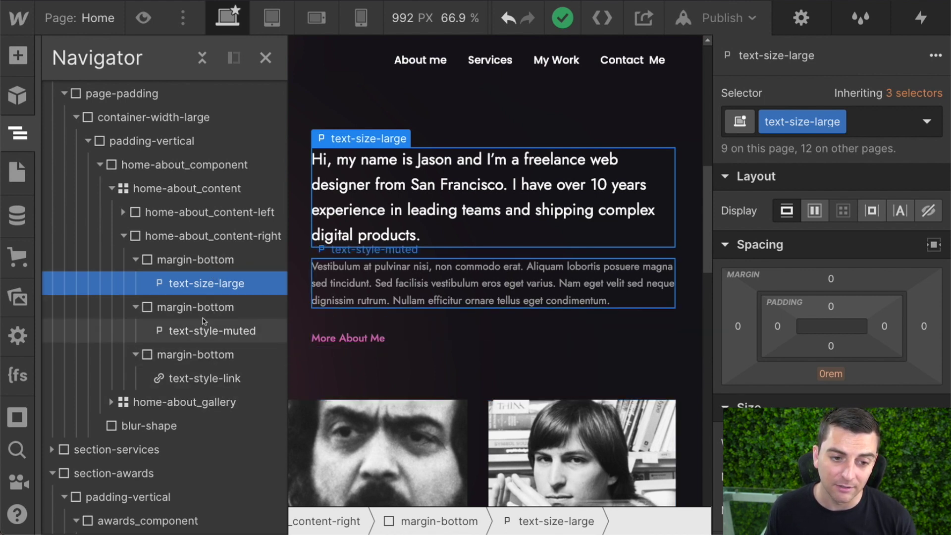
click(203, 356)
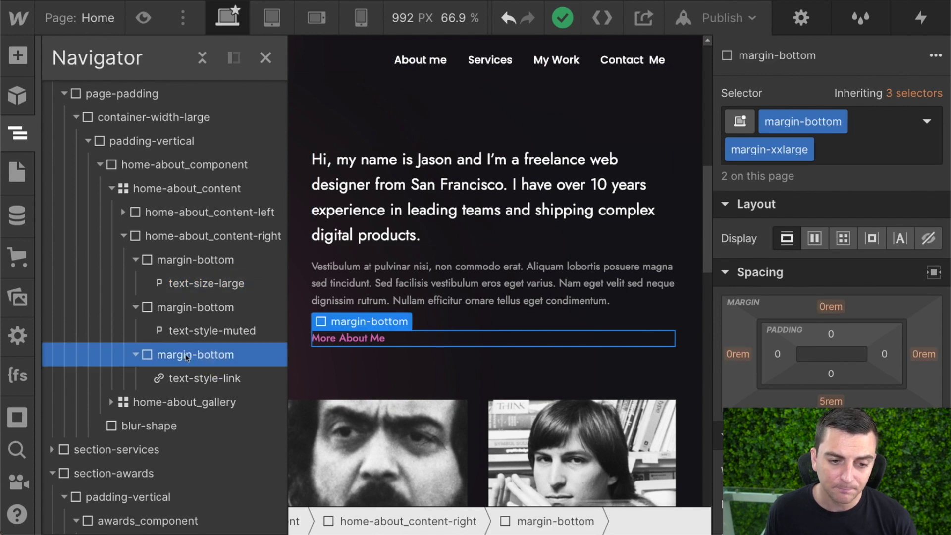
click(192, 377)
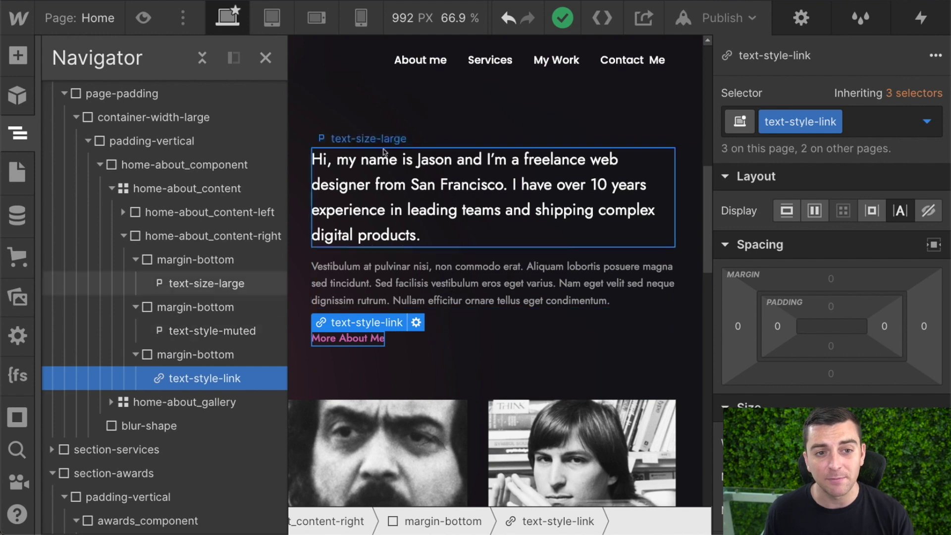
Examine the spacing classes on the hero section's greeting text, its margin-bottom wrapper and the main heading
click(265, 58)
scroll(222, 234, up, 10)
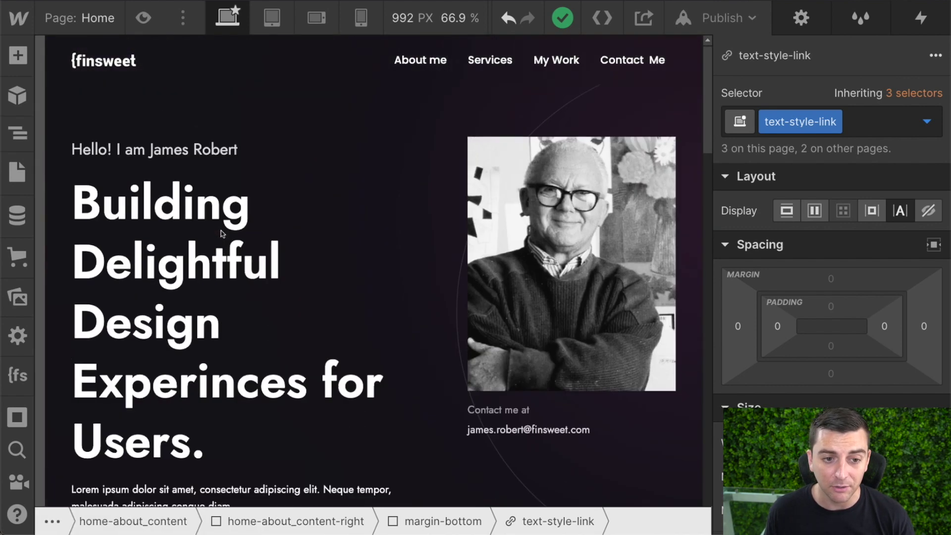
click(151, 159)
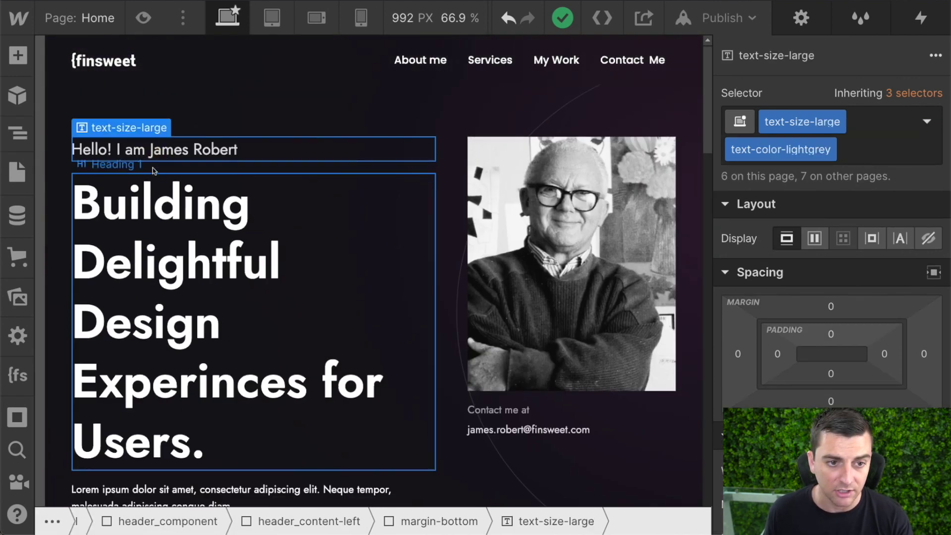
key(Up)
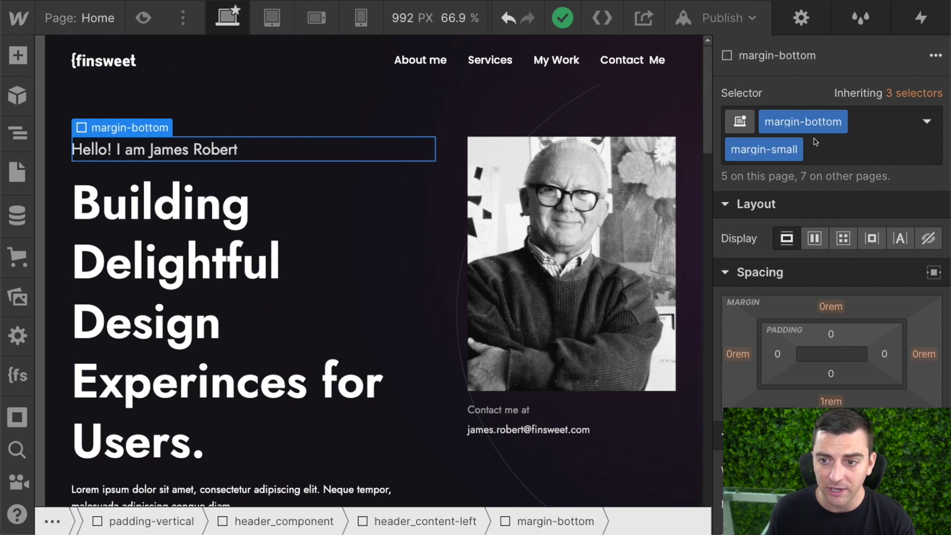
click(152, 247)
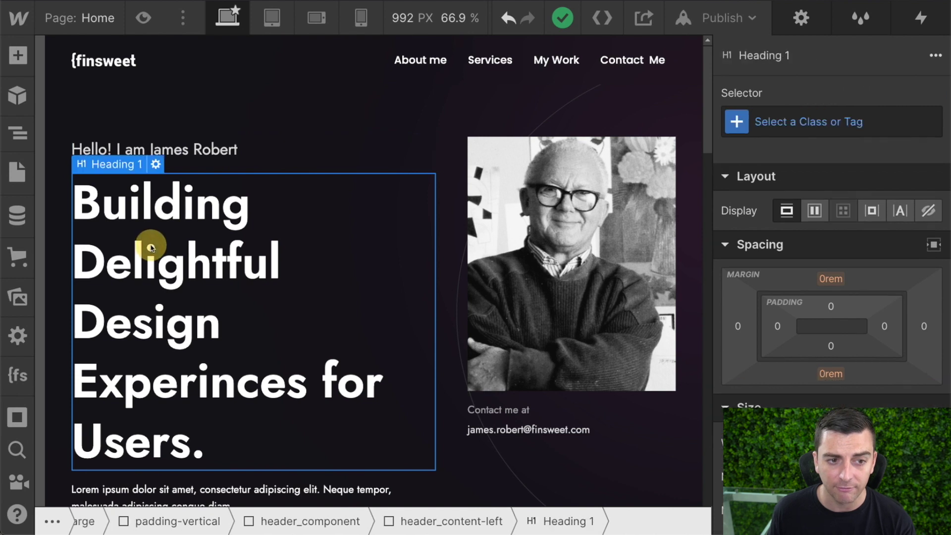
Inspect the two margin-top wrappers below Heading 1 in the element tree and expand them to show their contents
click(18, 130)
click(161, 360)
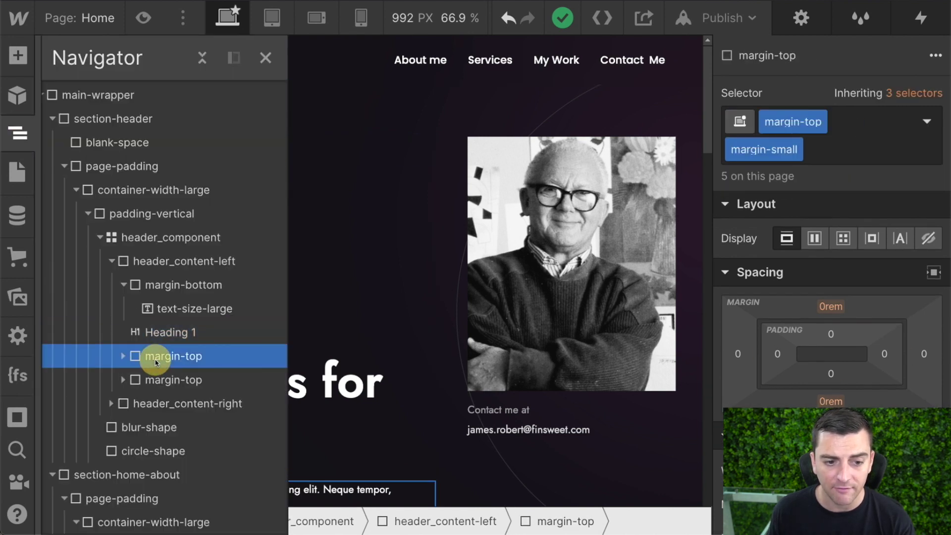
scroll(188, 317, down, 3)
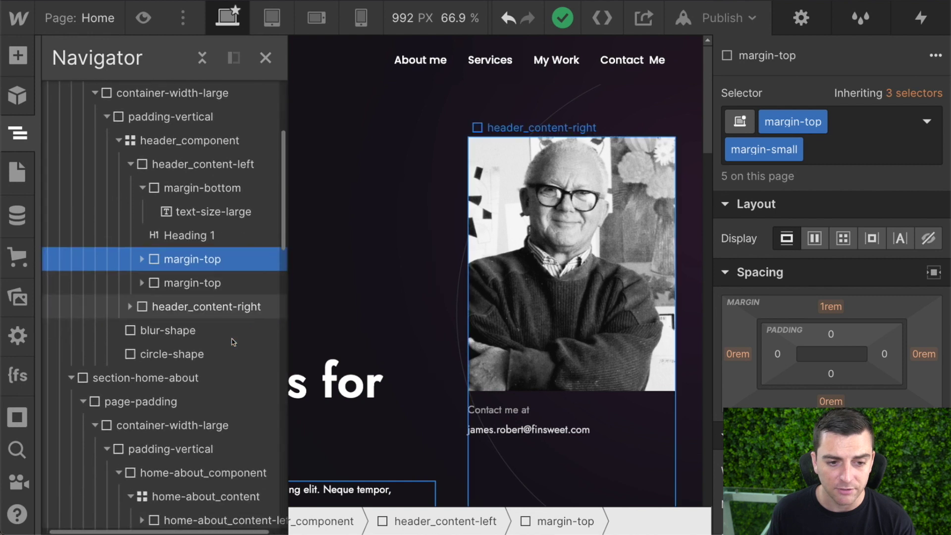
click(199, 266)
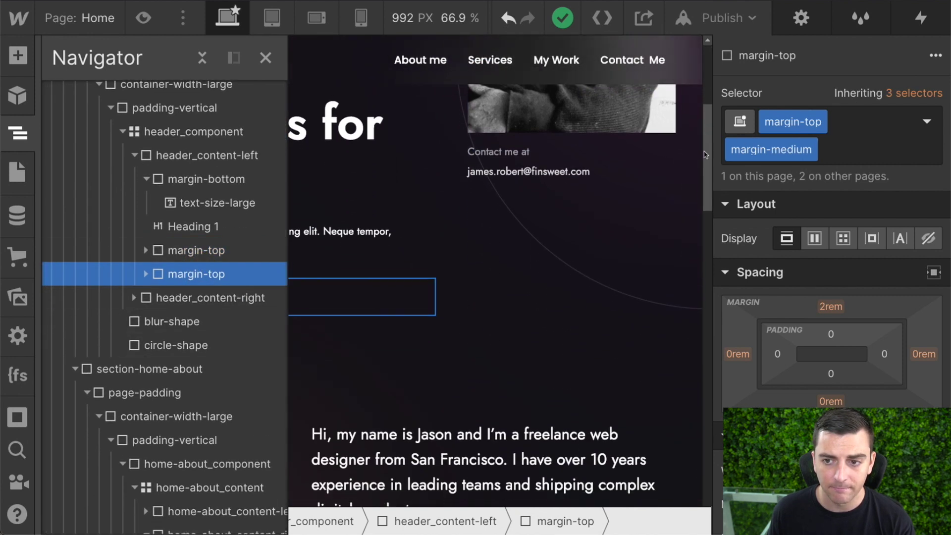
click(146, 274)
click(145, 250)
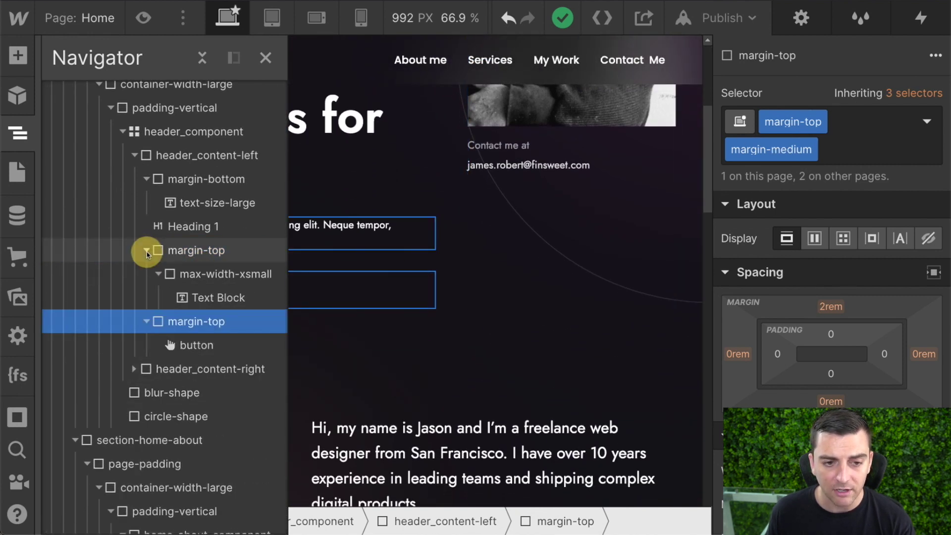
Review the hero section's nested spacing wrappers, then inspect the classes on the greeting text and its margin-bottom wrapper
scroll(192, 327, up, 3)
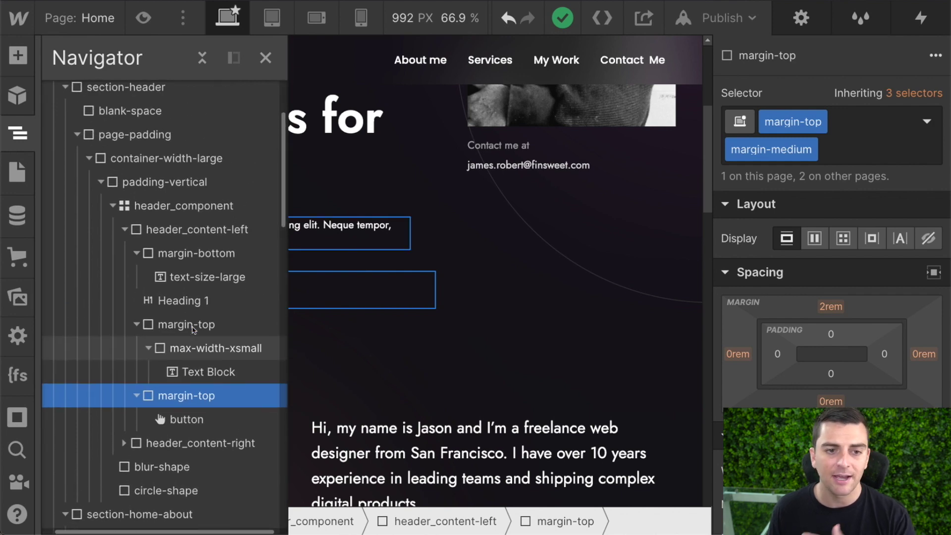
click(265, 58)
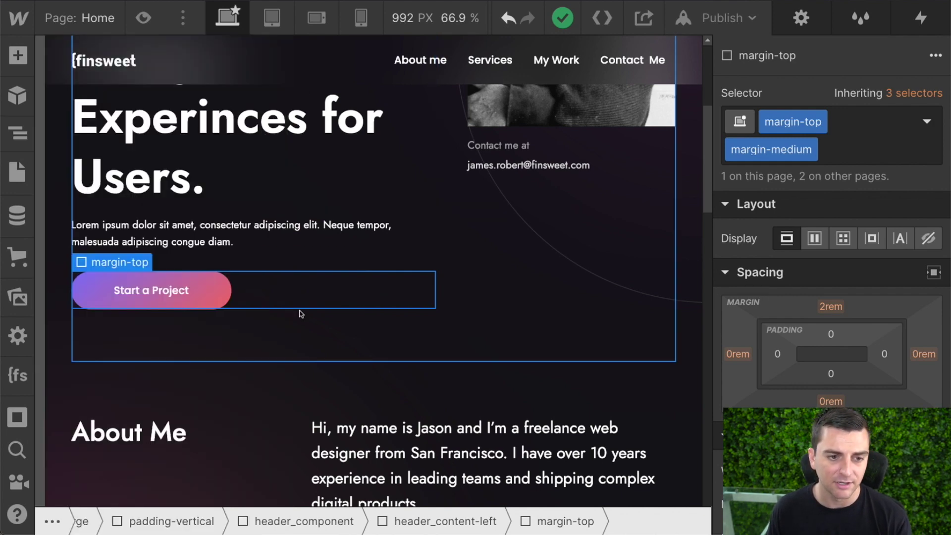
scroll(300, 314, up, 2)
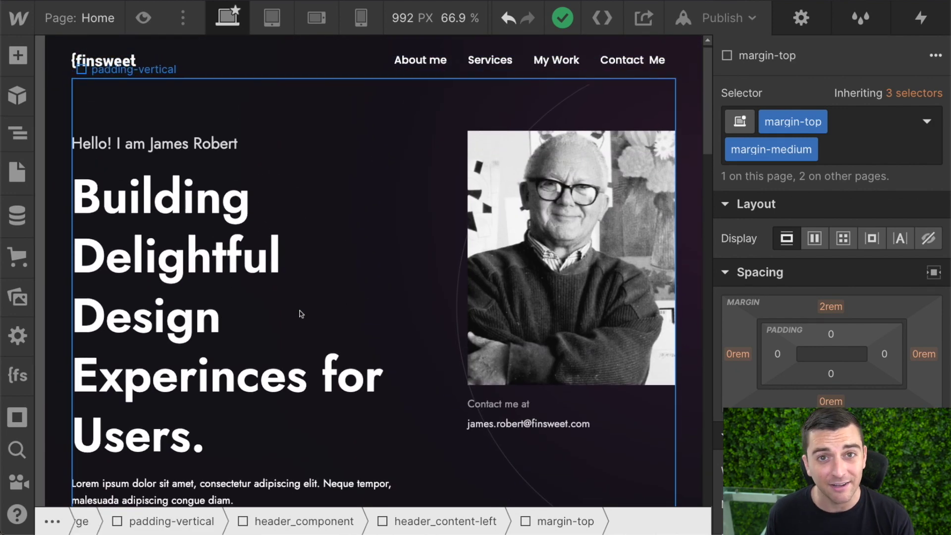
scroll(301, 314, down, 1)
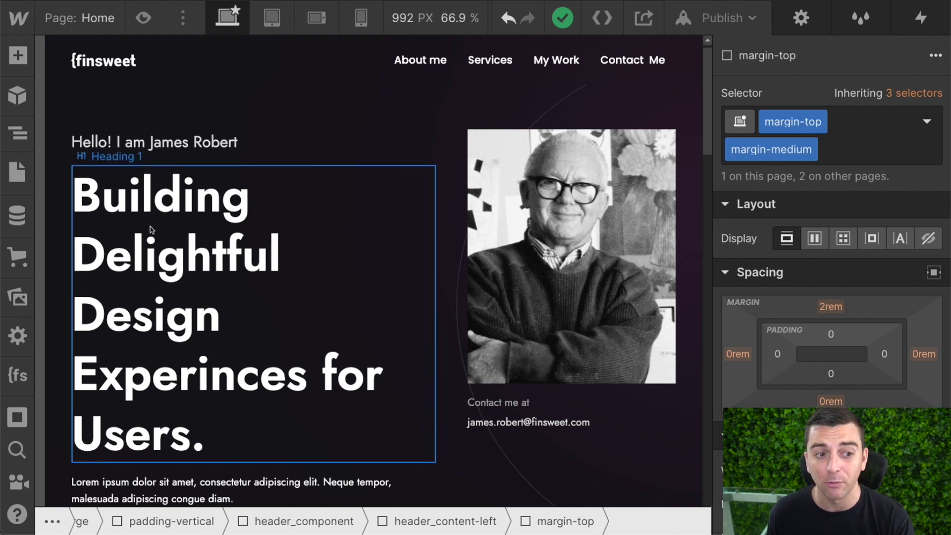
click(18, 132)
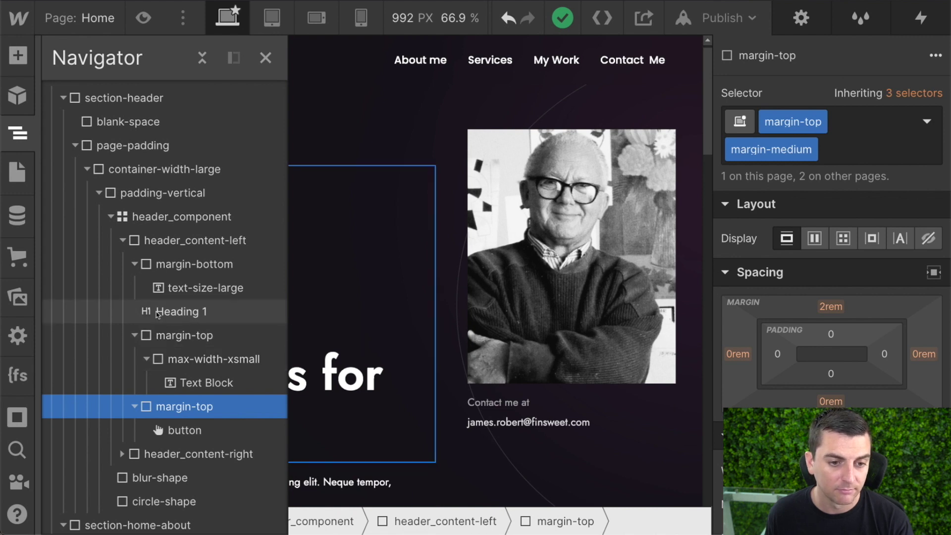
click(174, 279)
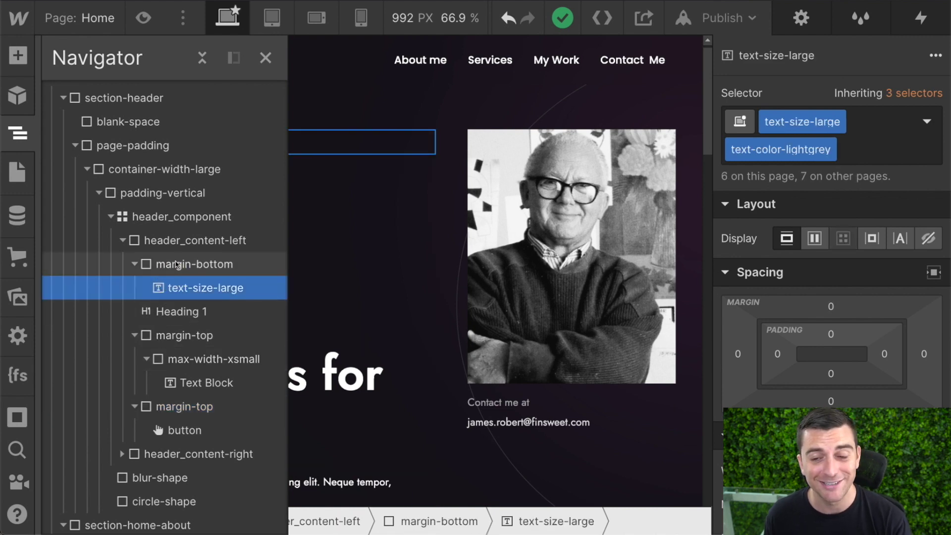
click(176, 263)
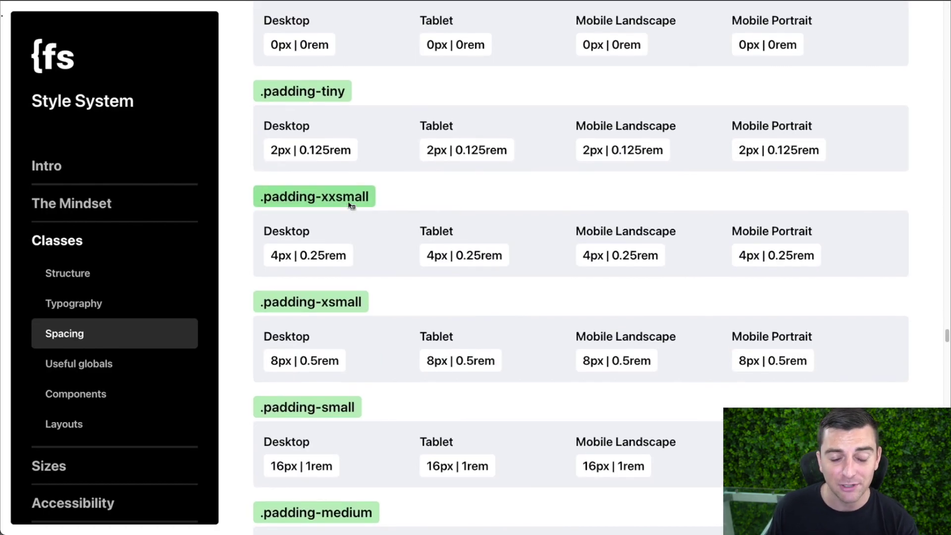
In the Finsweet Style System documentation, review the padding and margin direction and size classes back up to the Spacing heading
scroll(350, 206, up, 2)
scroll(350, 206, up, 10)
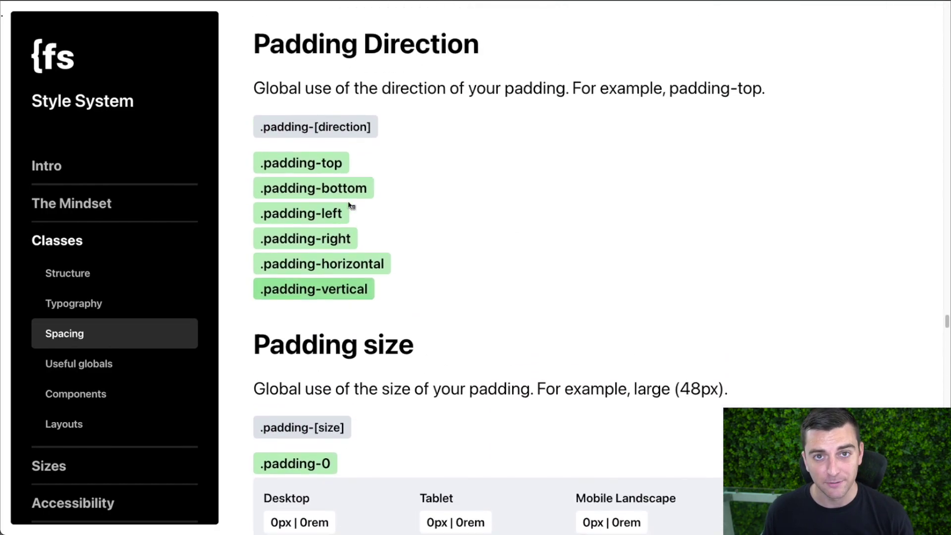
scroll(349, 198, up, 15)
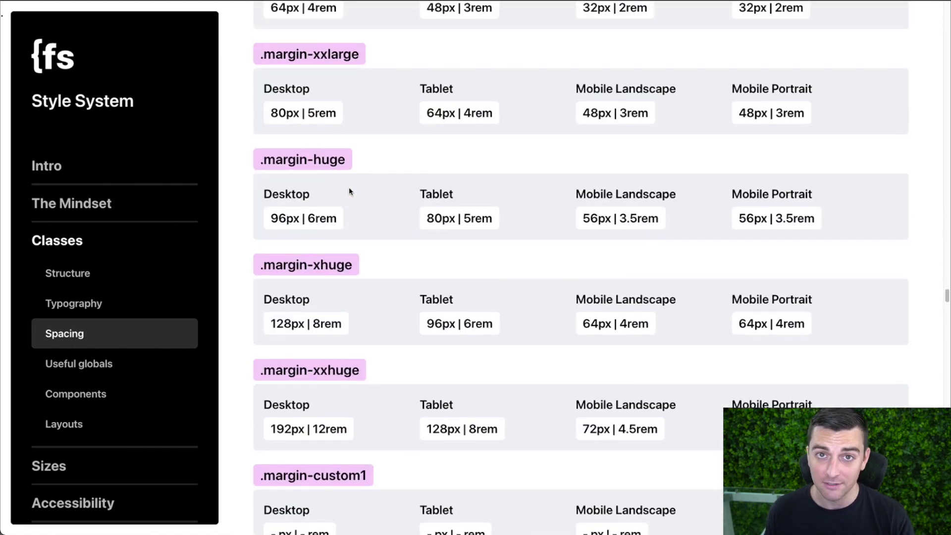
scroll(349, 191, up, 15)
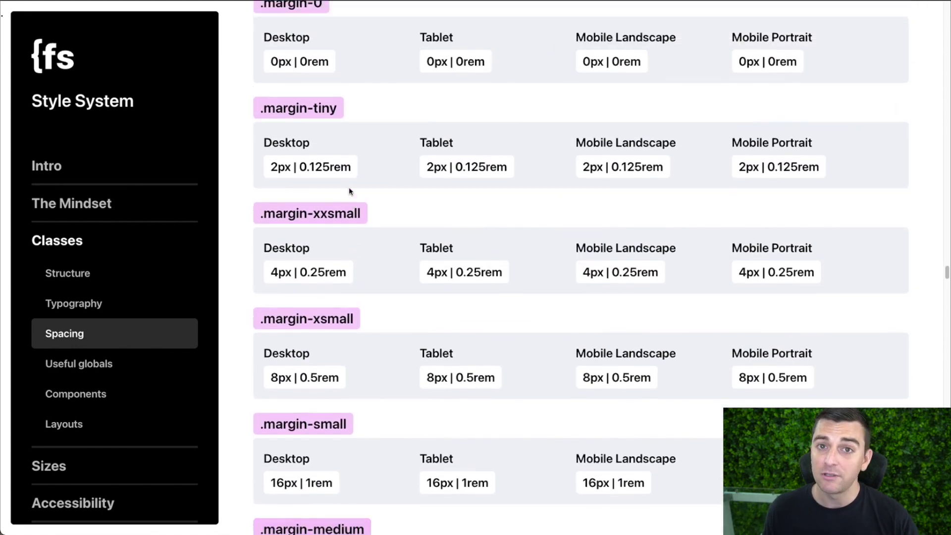
scroll(348, 191, up, 15)
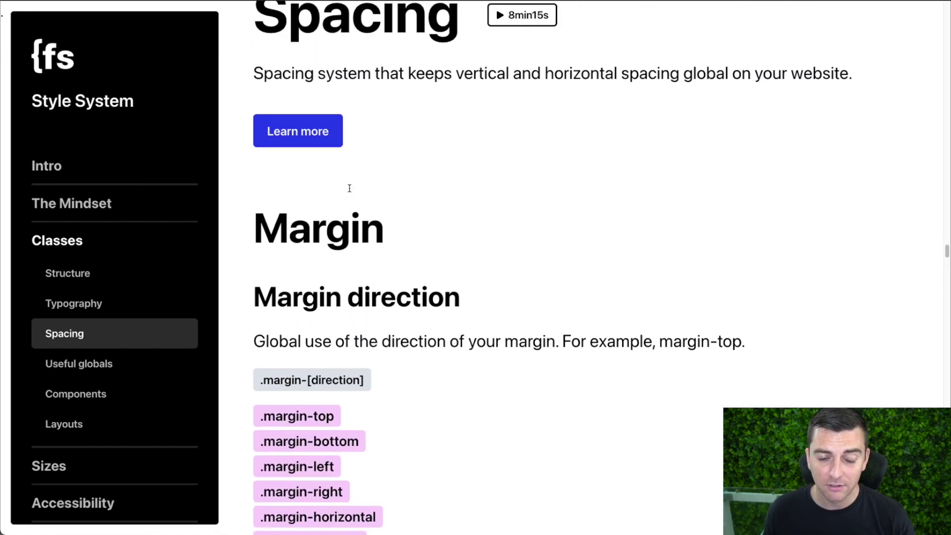
scroll(349, 191, up, 1)
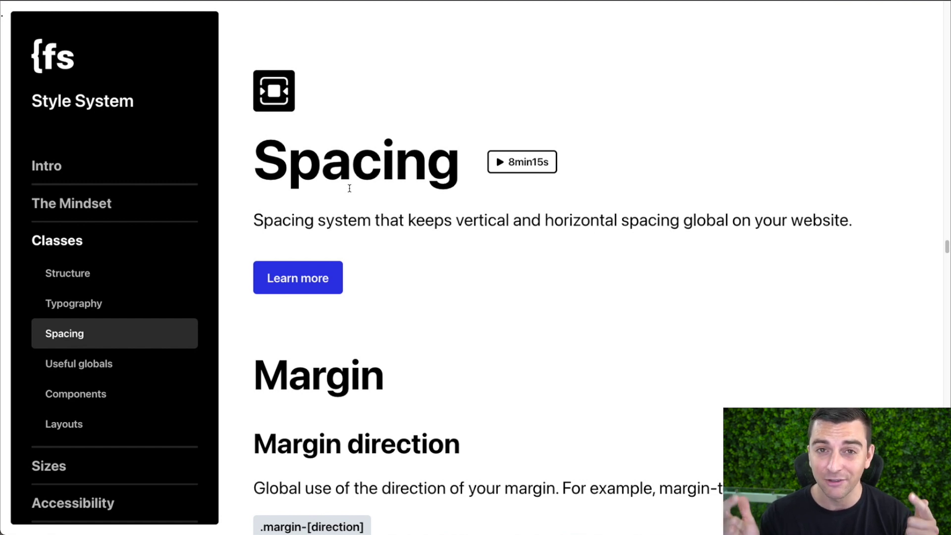
Open the detailed Spacing guide and read how directions and sizes combine, the custom combo class examples and the rules on misusing spacing globals
click(284, 287)
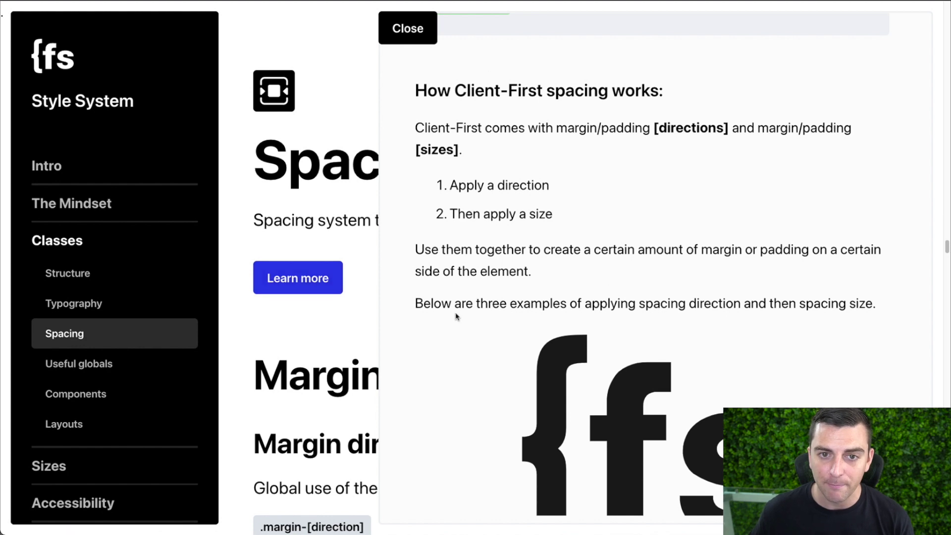
scroll(630, 149, down, 5)
scroll(628, 144, down, 18)
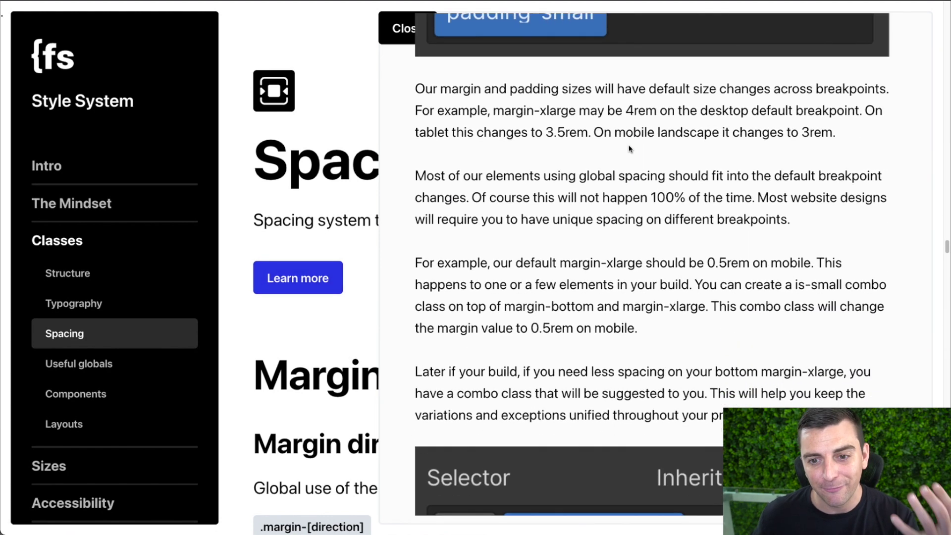
scroll(628, 145, down, 10)
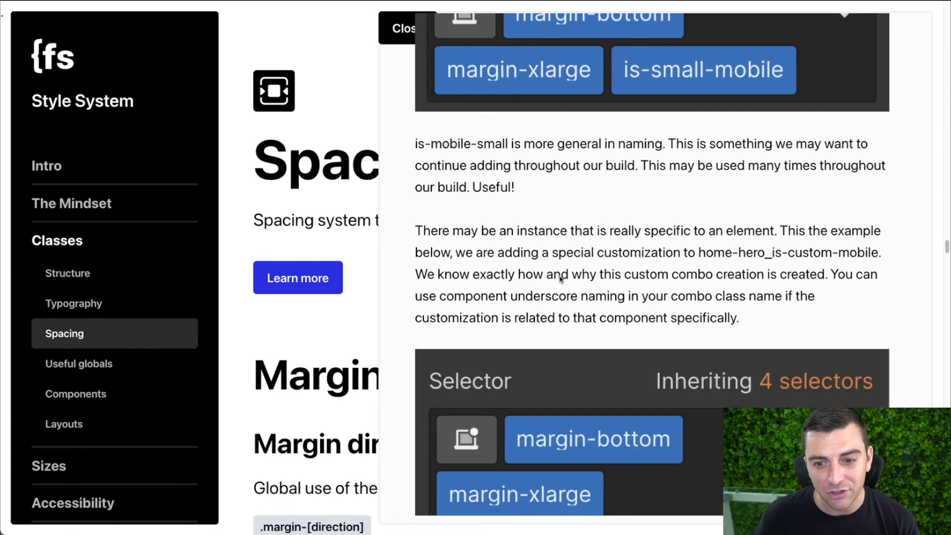
scroll(560, 279, down, 10)
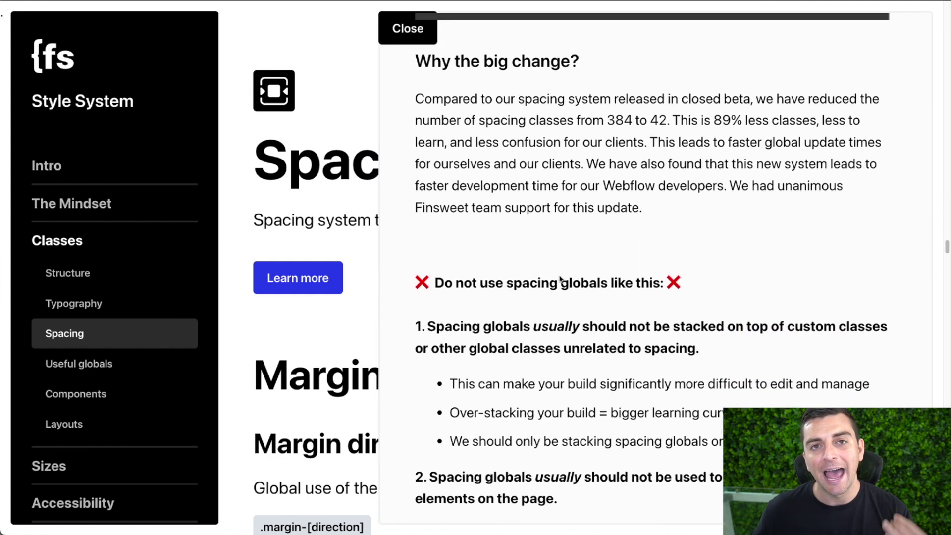
scroll(560, 279, down, 1)
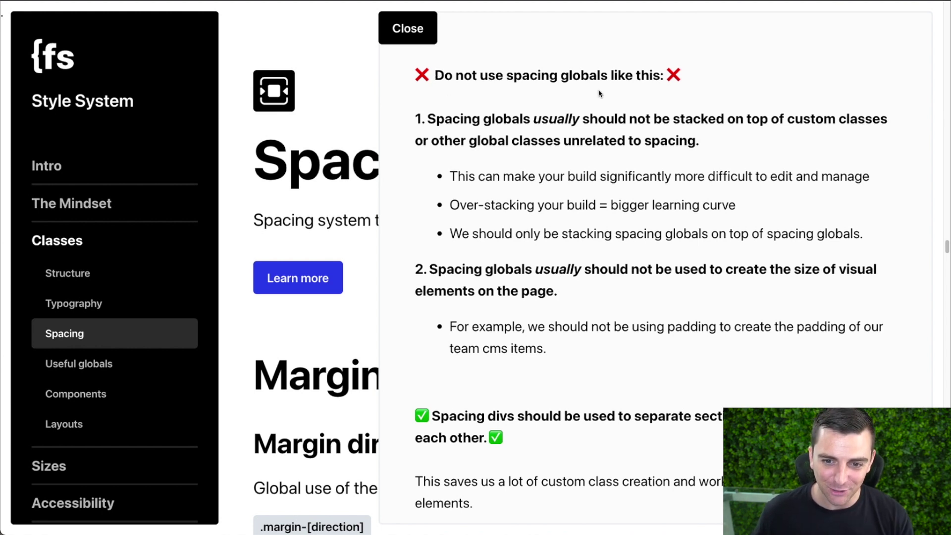
Re-read the home-hero_is-custom-mobile combo class example and the spacing divs guidance, and close the Spacing guide
scroll(587, 269, up, 4)
scroll(590, 269, up, 6)
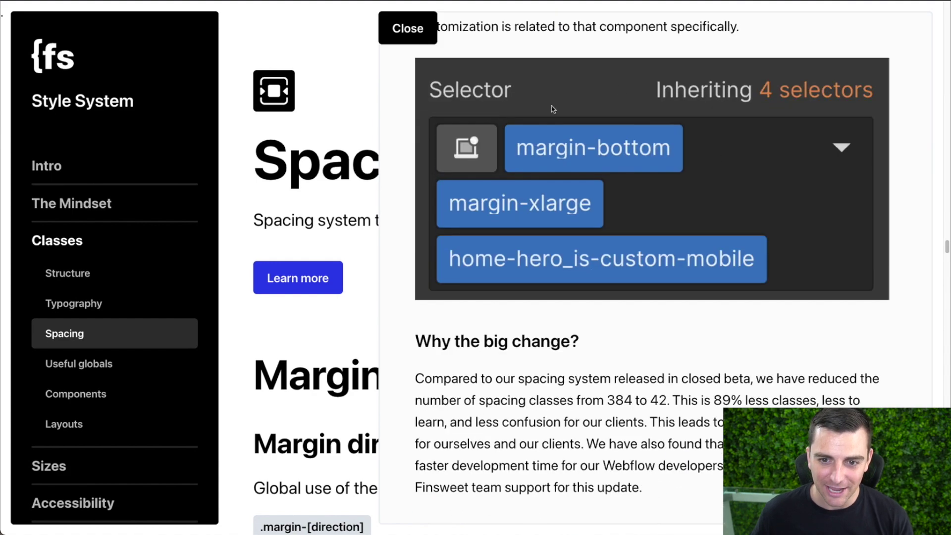
scroll(436, 364, down, 8)
scroll(436, 364, down, 9)
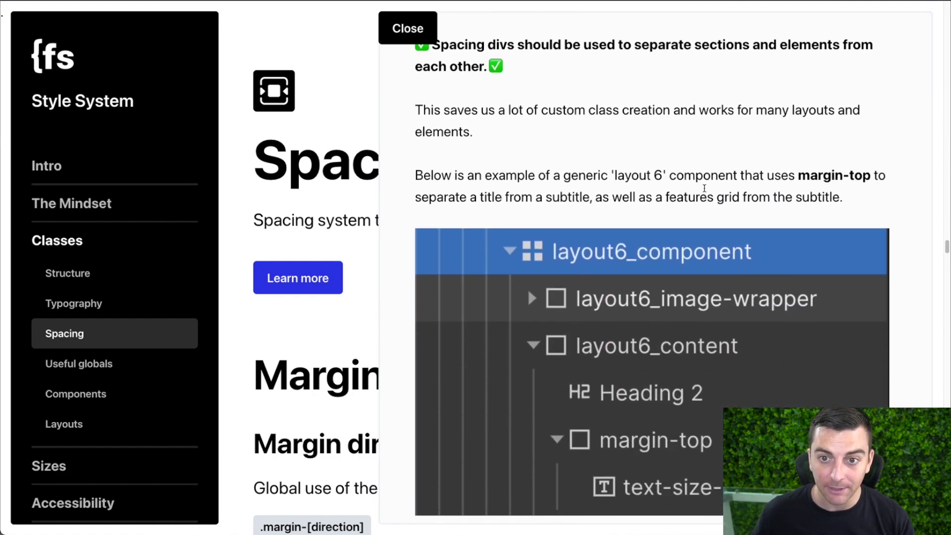
click(409, 31)
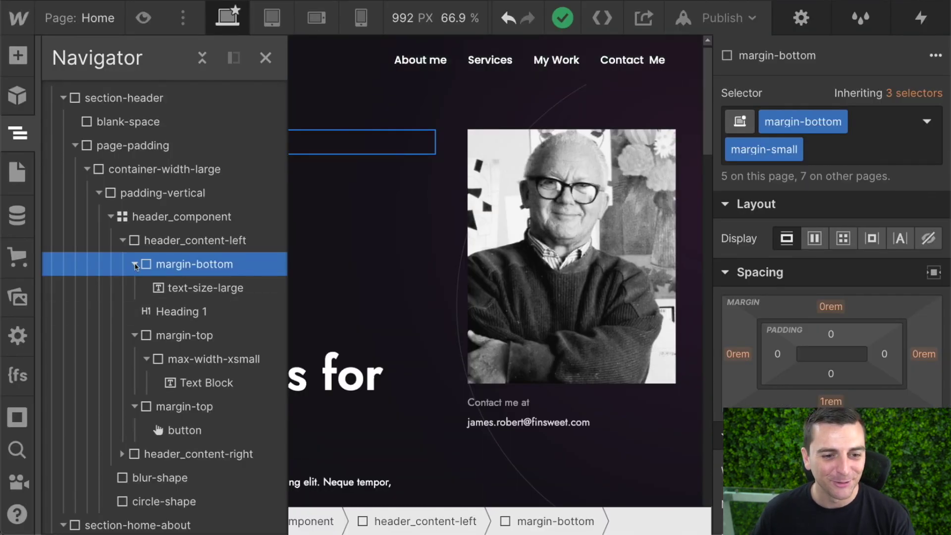
Switch to Webflow and compare the classes and spacing of home-about_content-right with those of the margin-bottom wrapper around the More About Me link
click(414, 312)
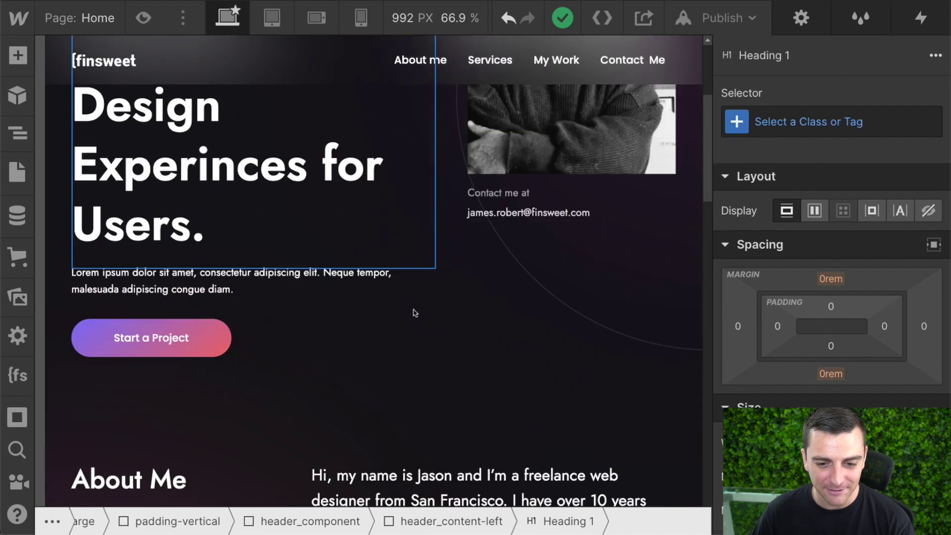
scroll(414, 311, down, 5)
click(471, 237)
click(463, 238)
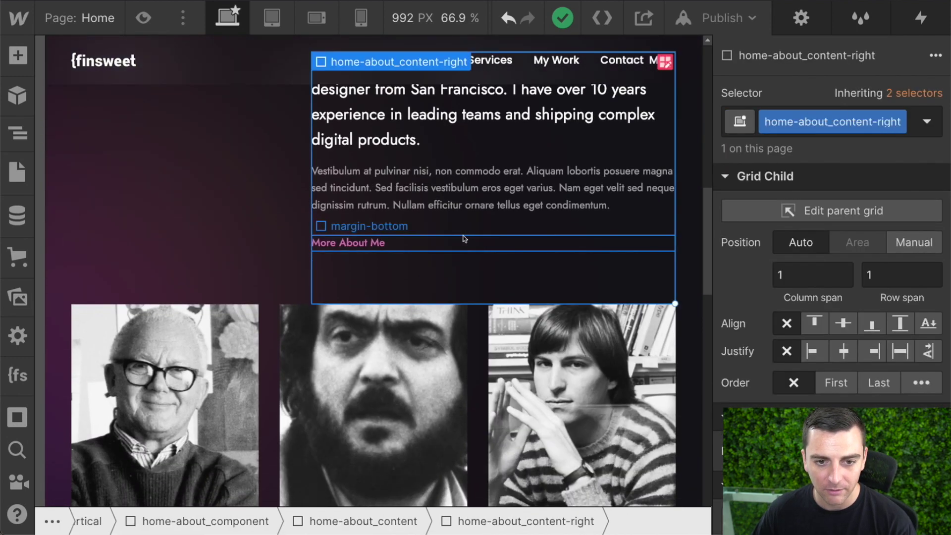
scroll(849, 240, down, 5)
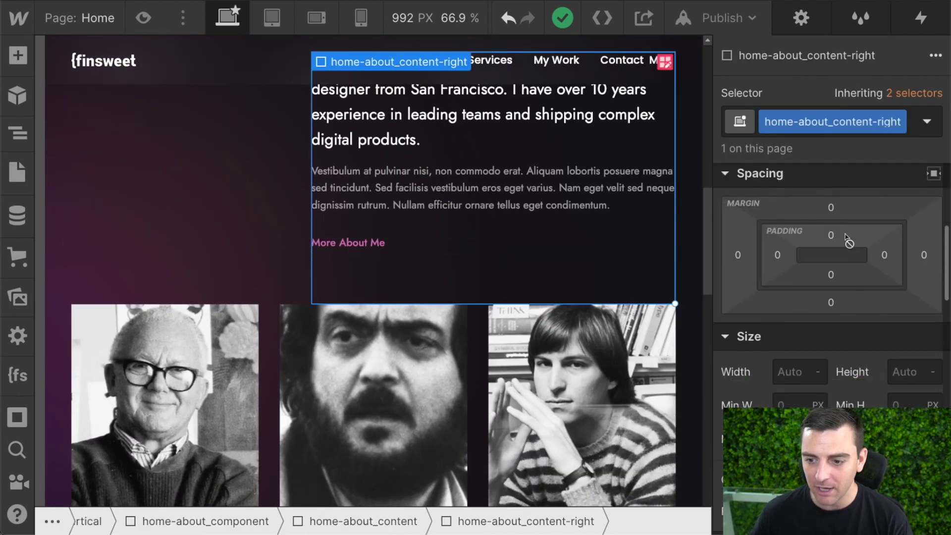
scroll(832, 221, up, 5)
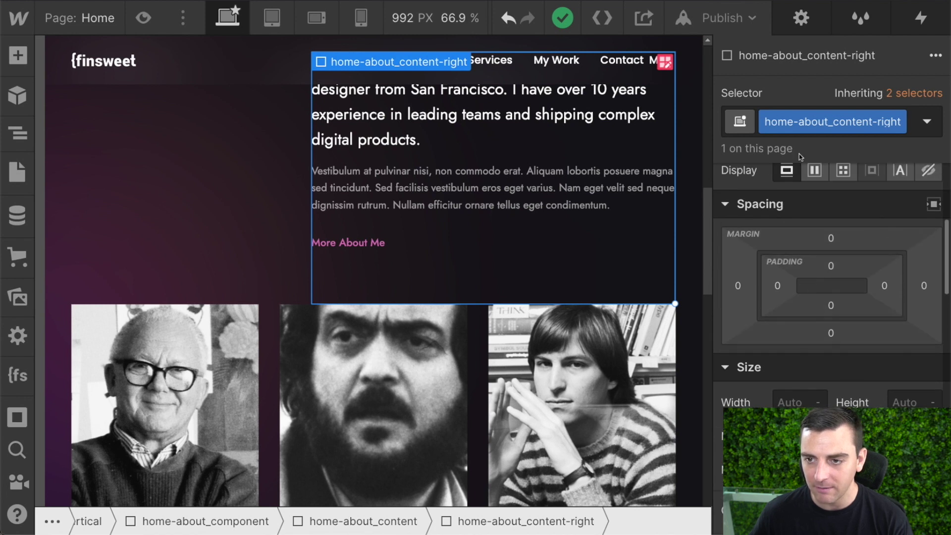
click(482, 243)
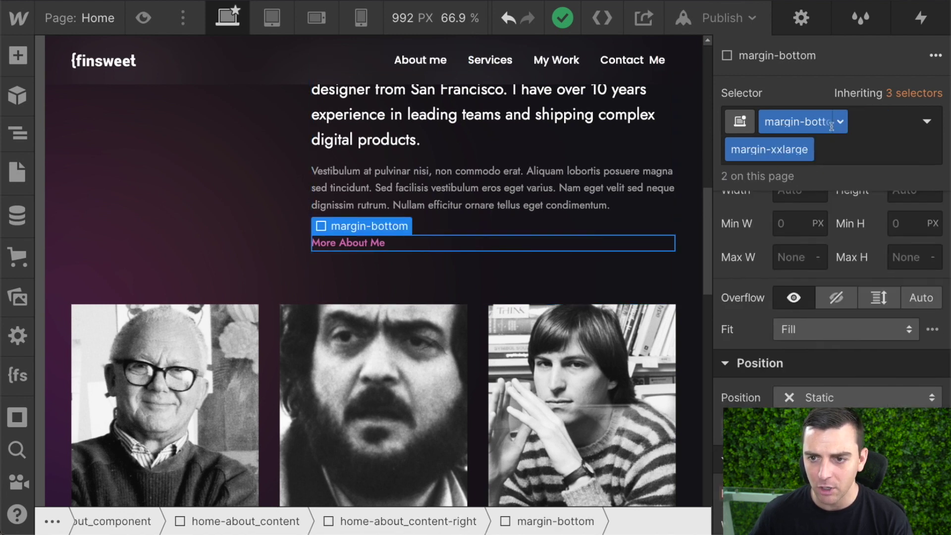
click(435, 288)
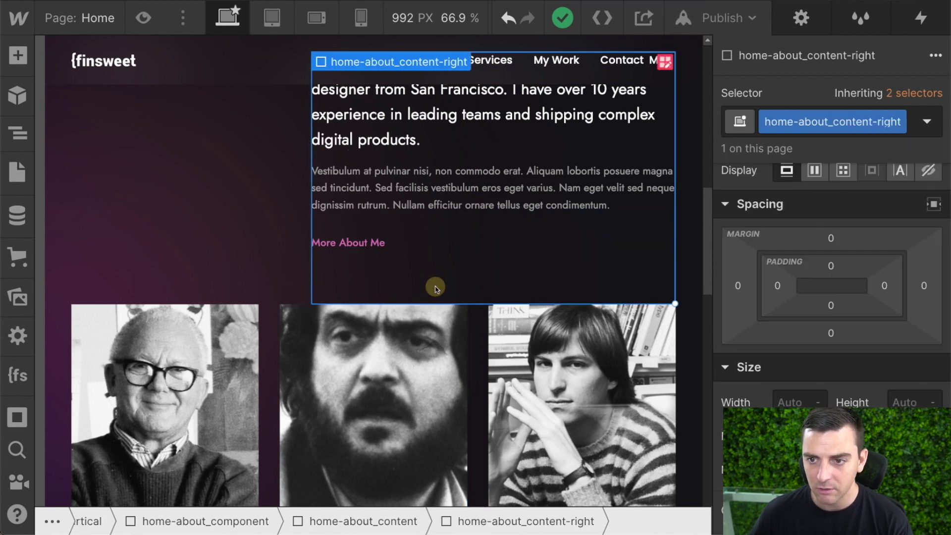
Stack the margin-bottom and margin-xxlarge combo classes on top of home-about_content-right
click(912, 128)
click(912, 131)
click(912, 134)
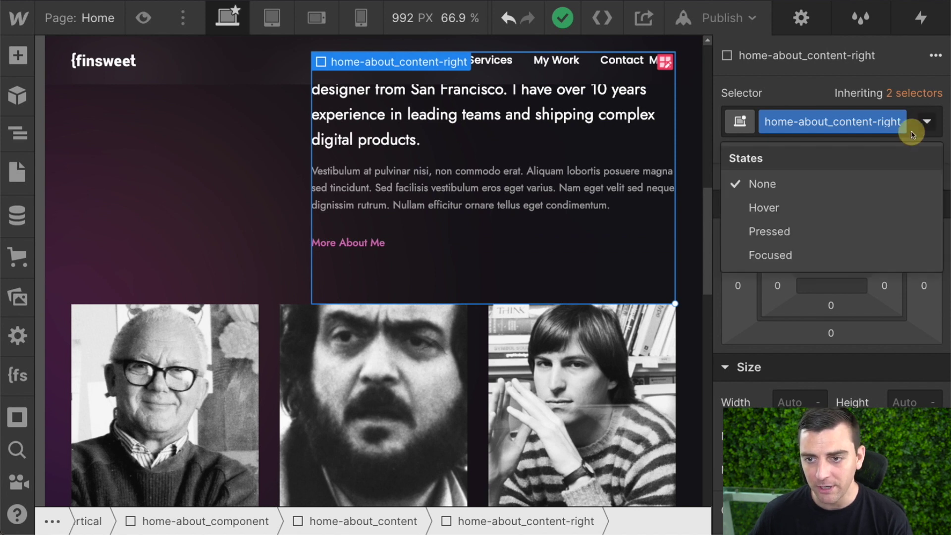
click(910, 131)
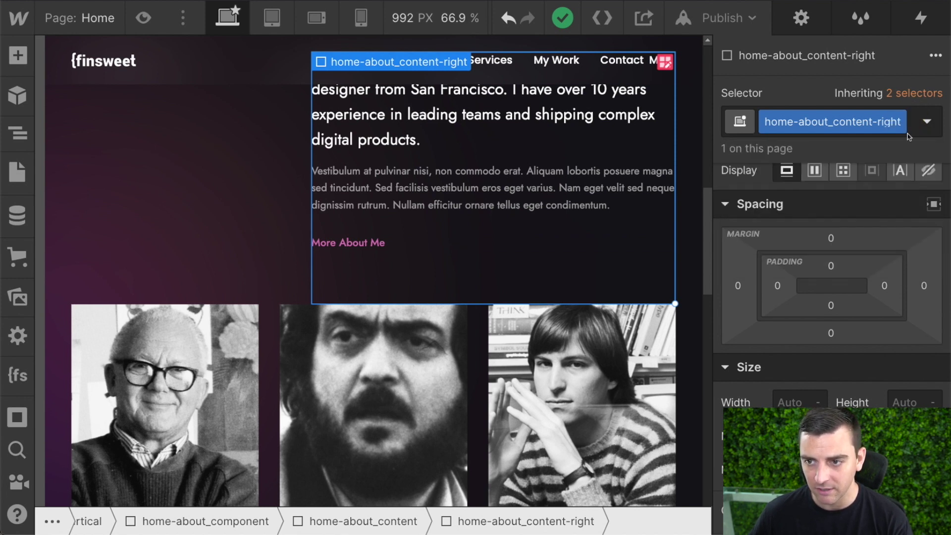
click(908, 137)
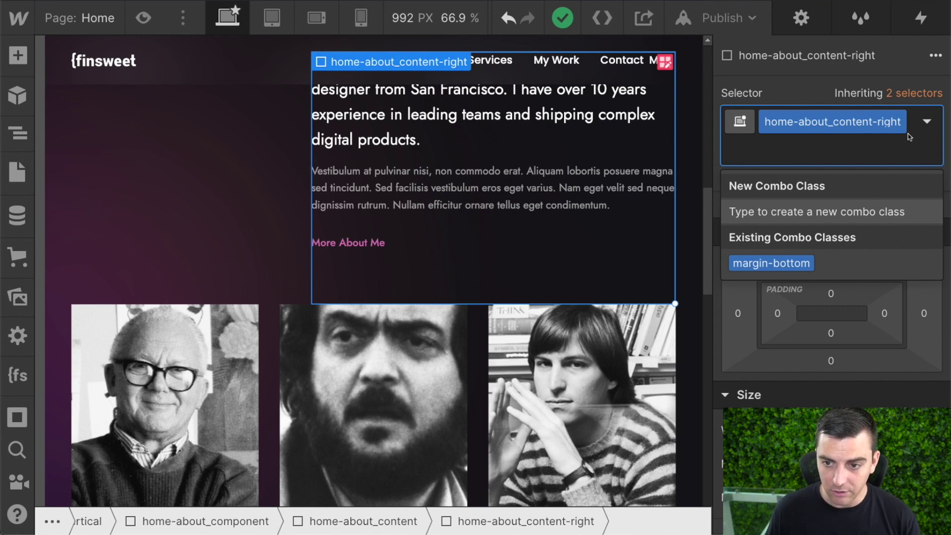
click(821, 262)
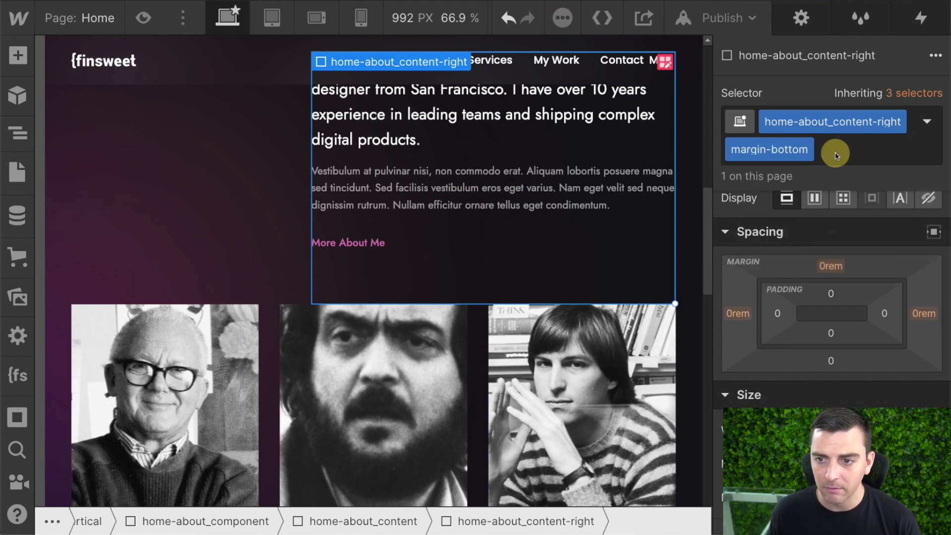
click(836, 156)
click(801, 261)
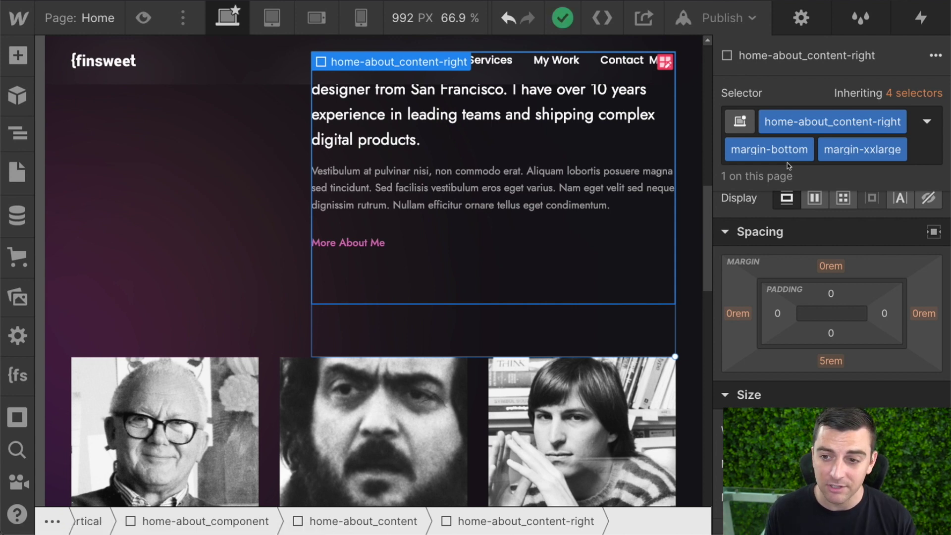
Undo the width change made on home-about_content-right with its stacked margin classes
mouse_move(789, 145)
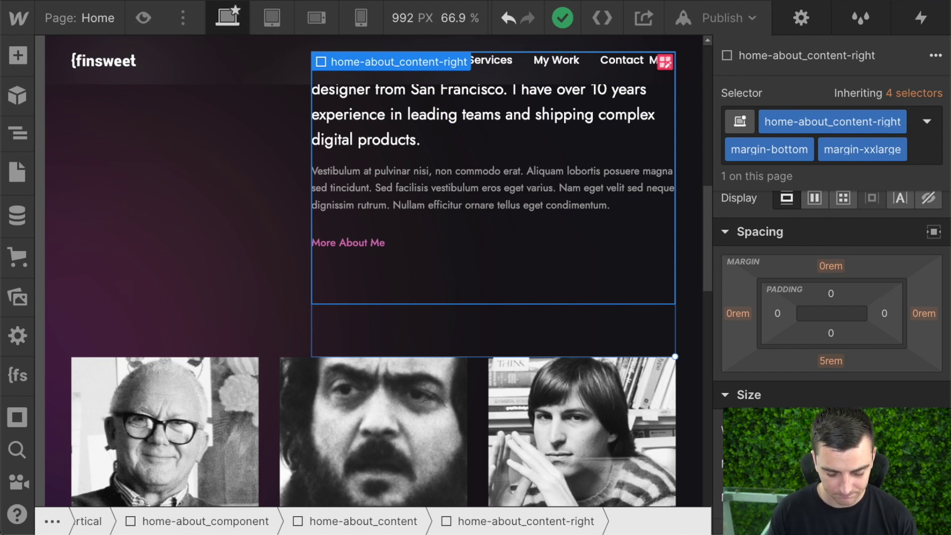
key(ctrl+z)
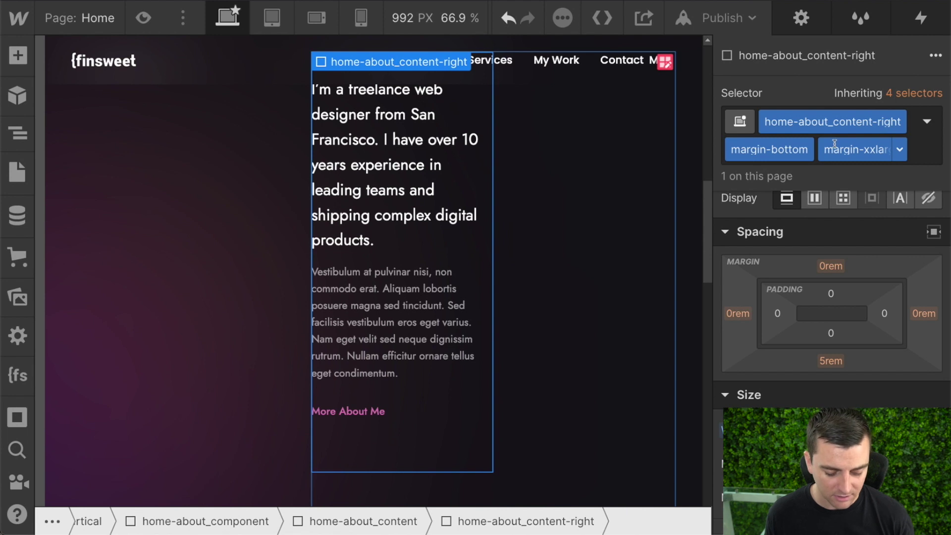
key(ctrl+z)
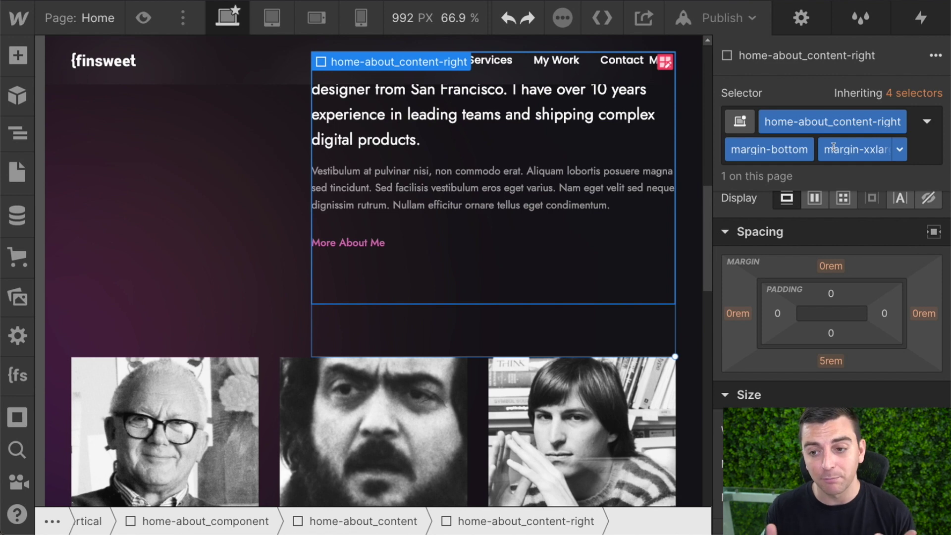
Remove the margin-xxlarge and margin-bottom combo classes from home-about_content-right
click(910, 150)
key(BackSpace)
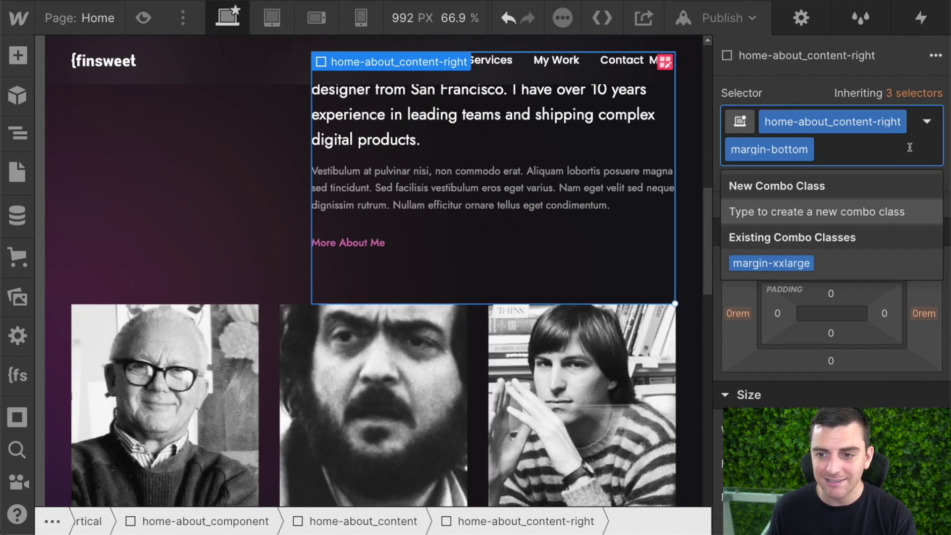
key(BackSpace)
click(810, 91)
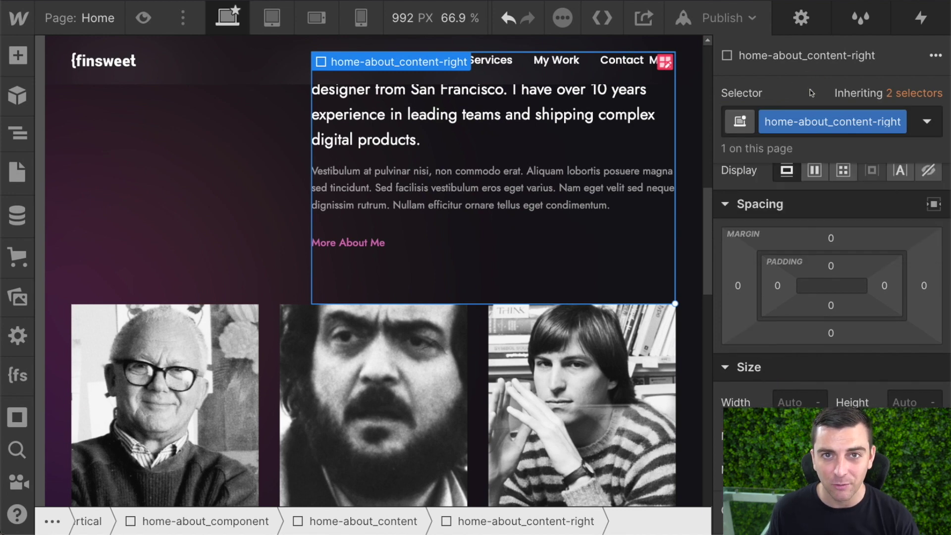
Try a width of 50% on the home-about_content-right class alone and revert it
text(50%)
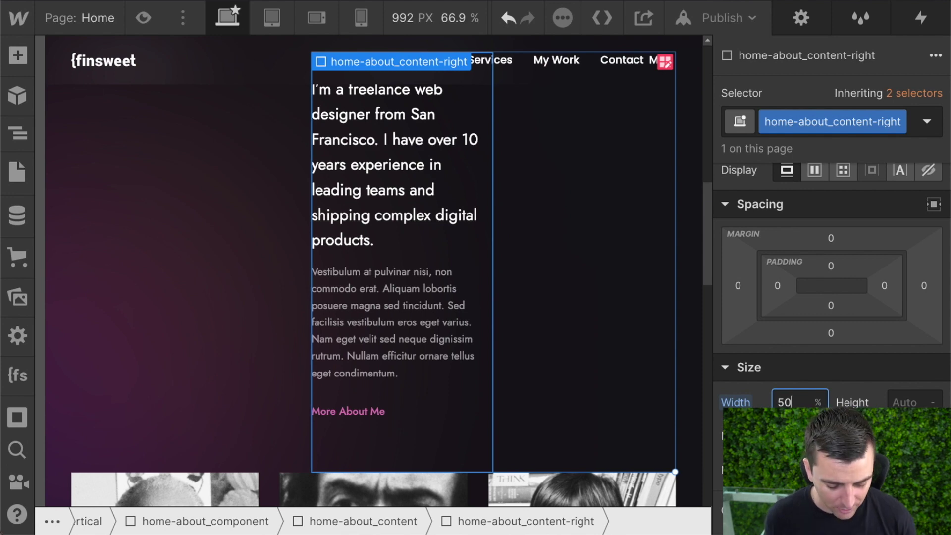
key(BackSpace)
key(BackSpace)
Replace margin-xxlarge with margin-small on the margin-bottom wrapper around the More About Me link
click(407, 243)
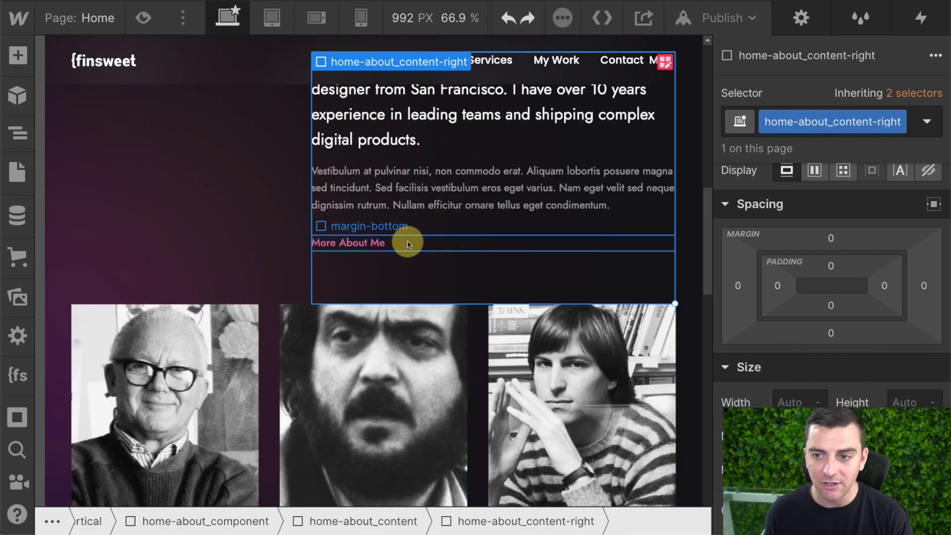
click(833, 144)
key(BackSpace)
text(margin-bottom margin)
click(754, 222)
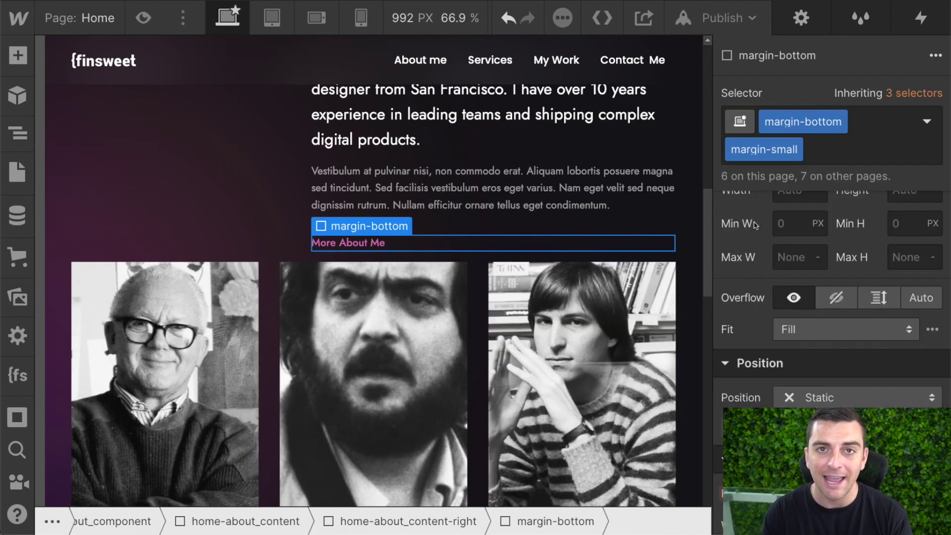